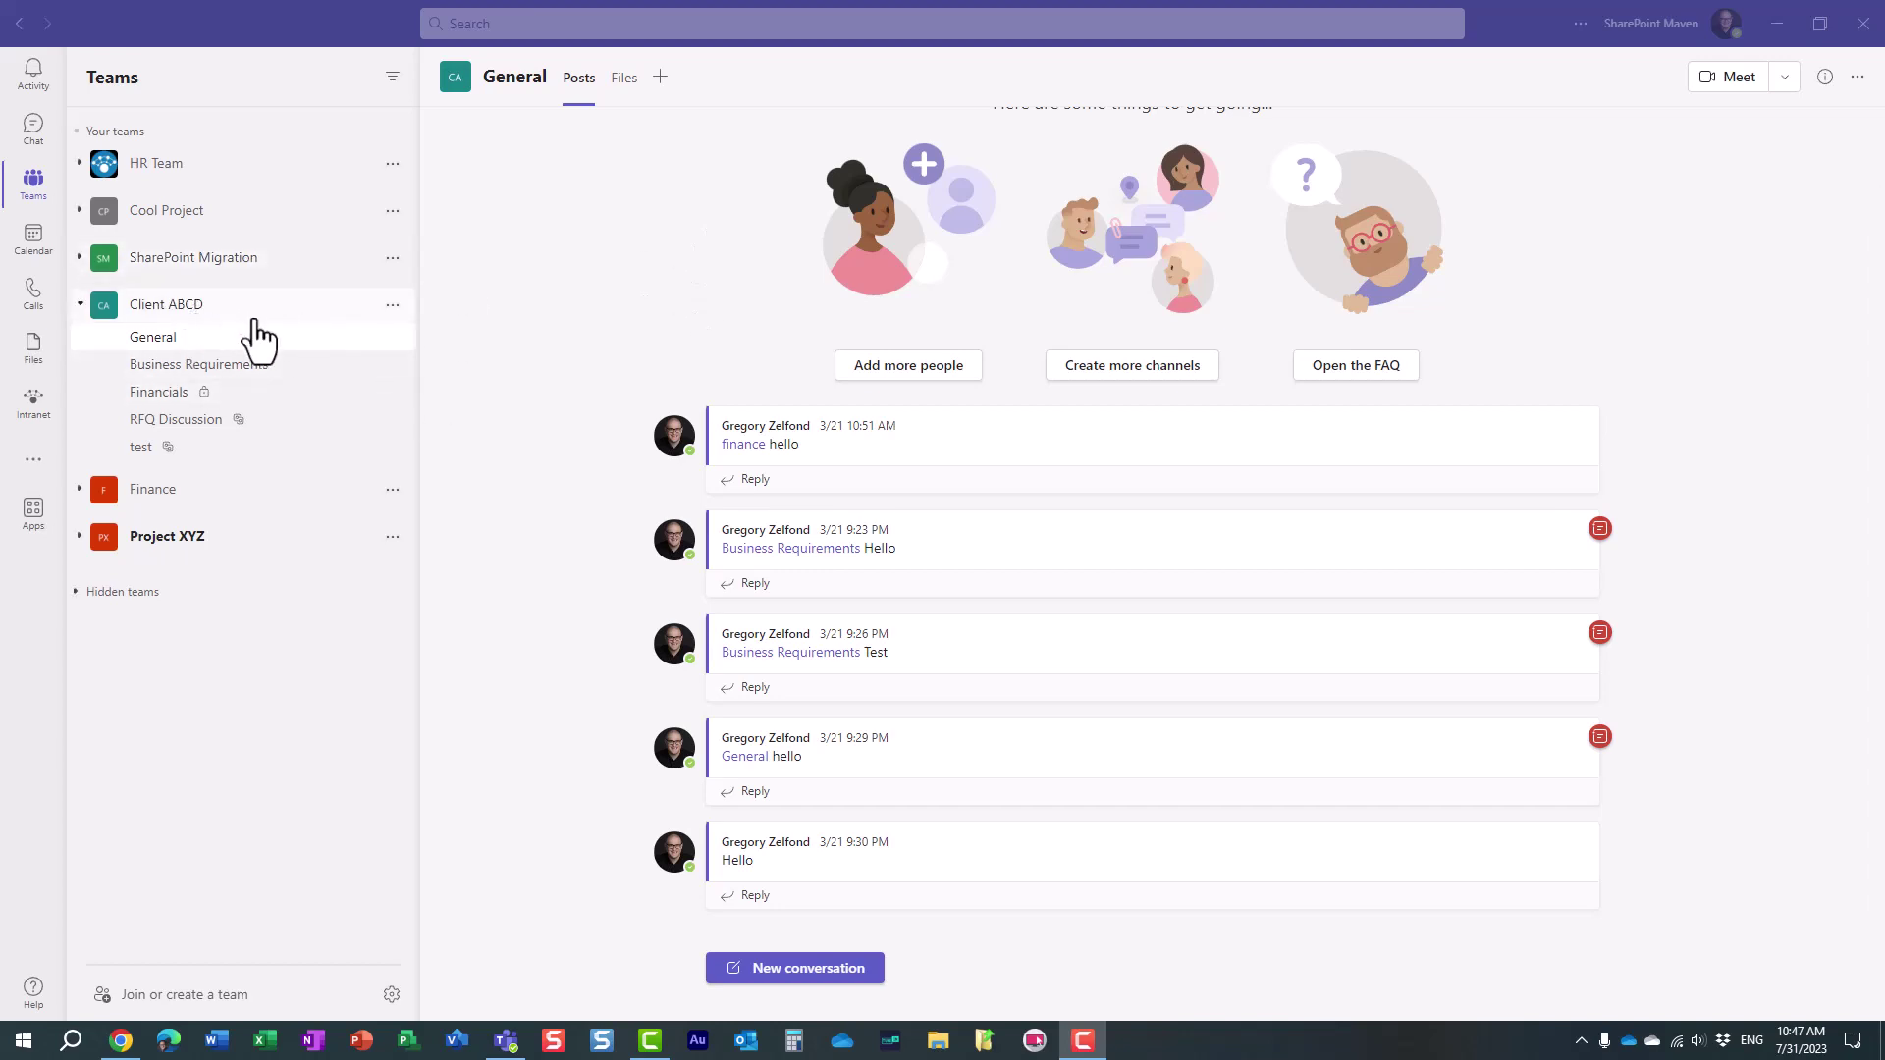
- Post a new conversation in Client ABCD's General channel that mentions the team's Business Analyst by name and says "hello"
left_click(788, 970)
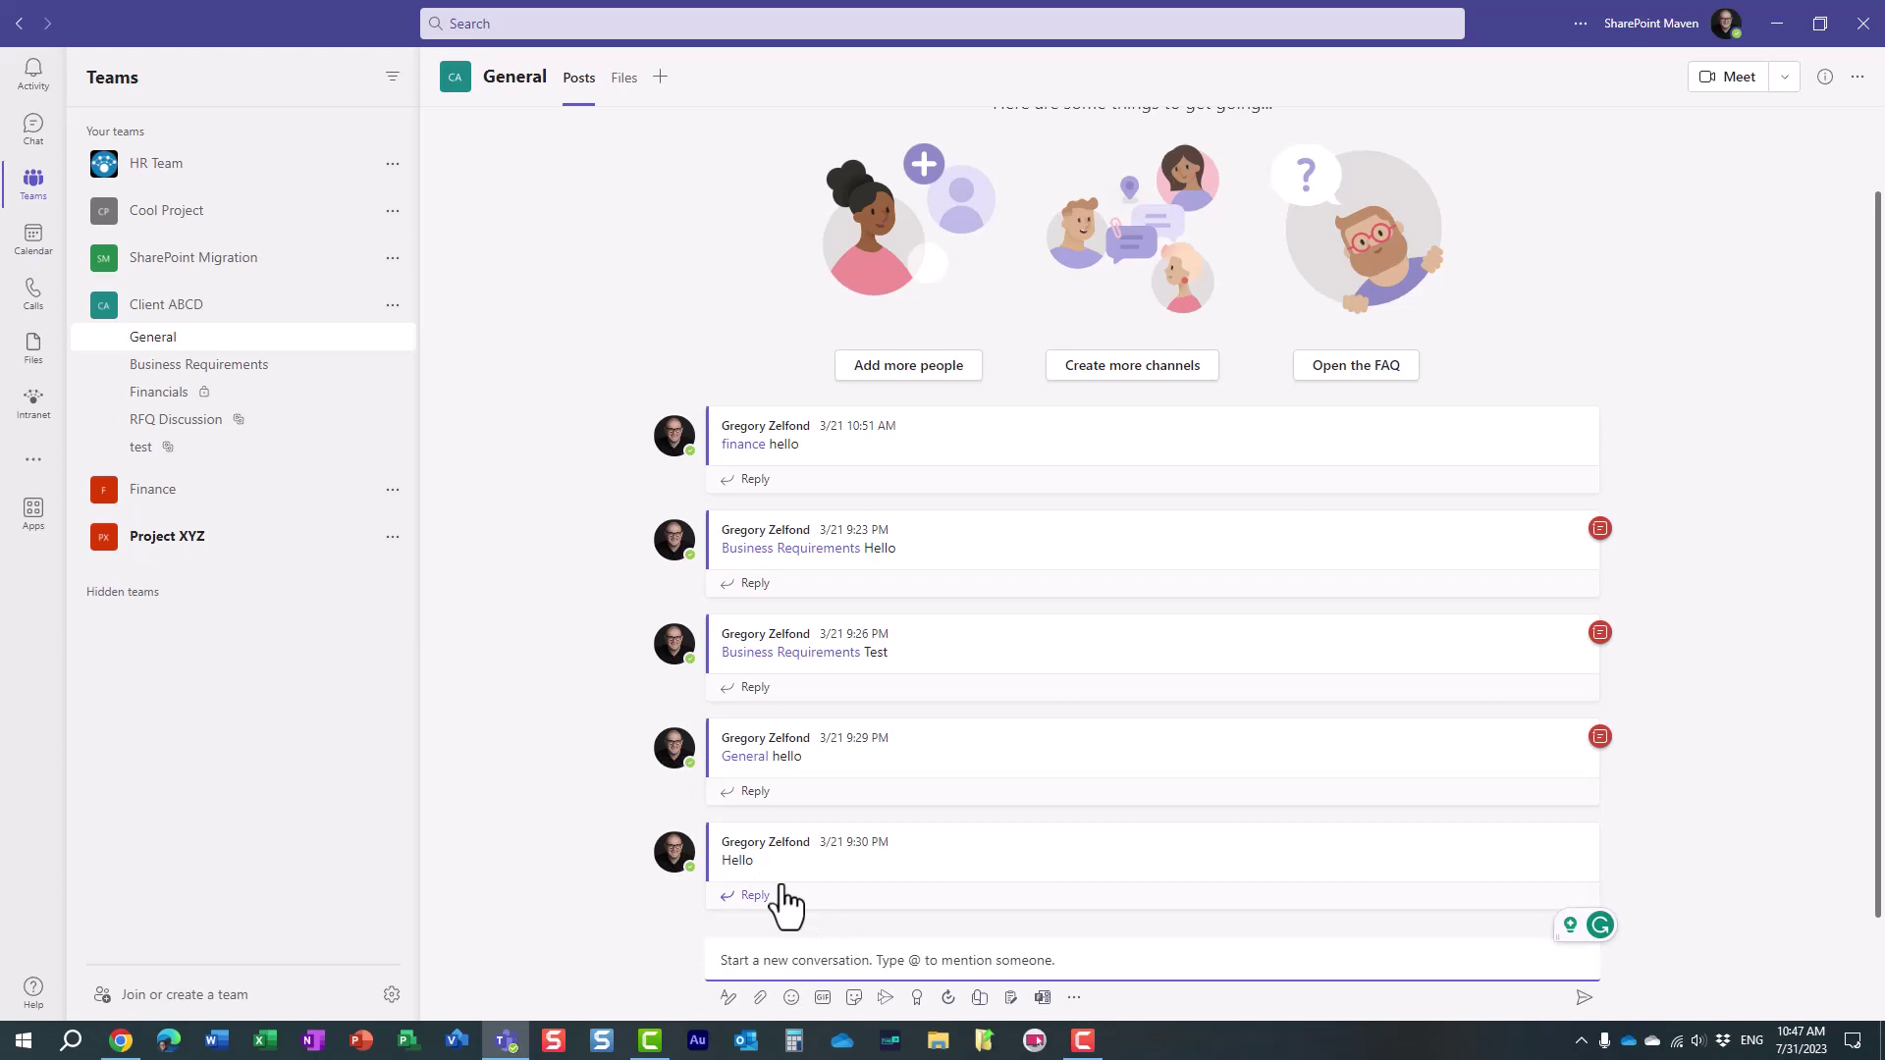
type("@mary")
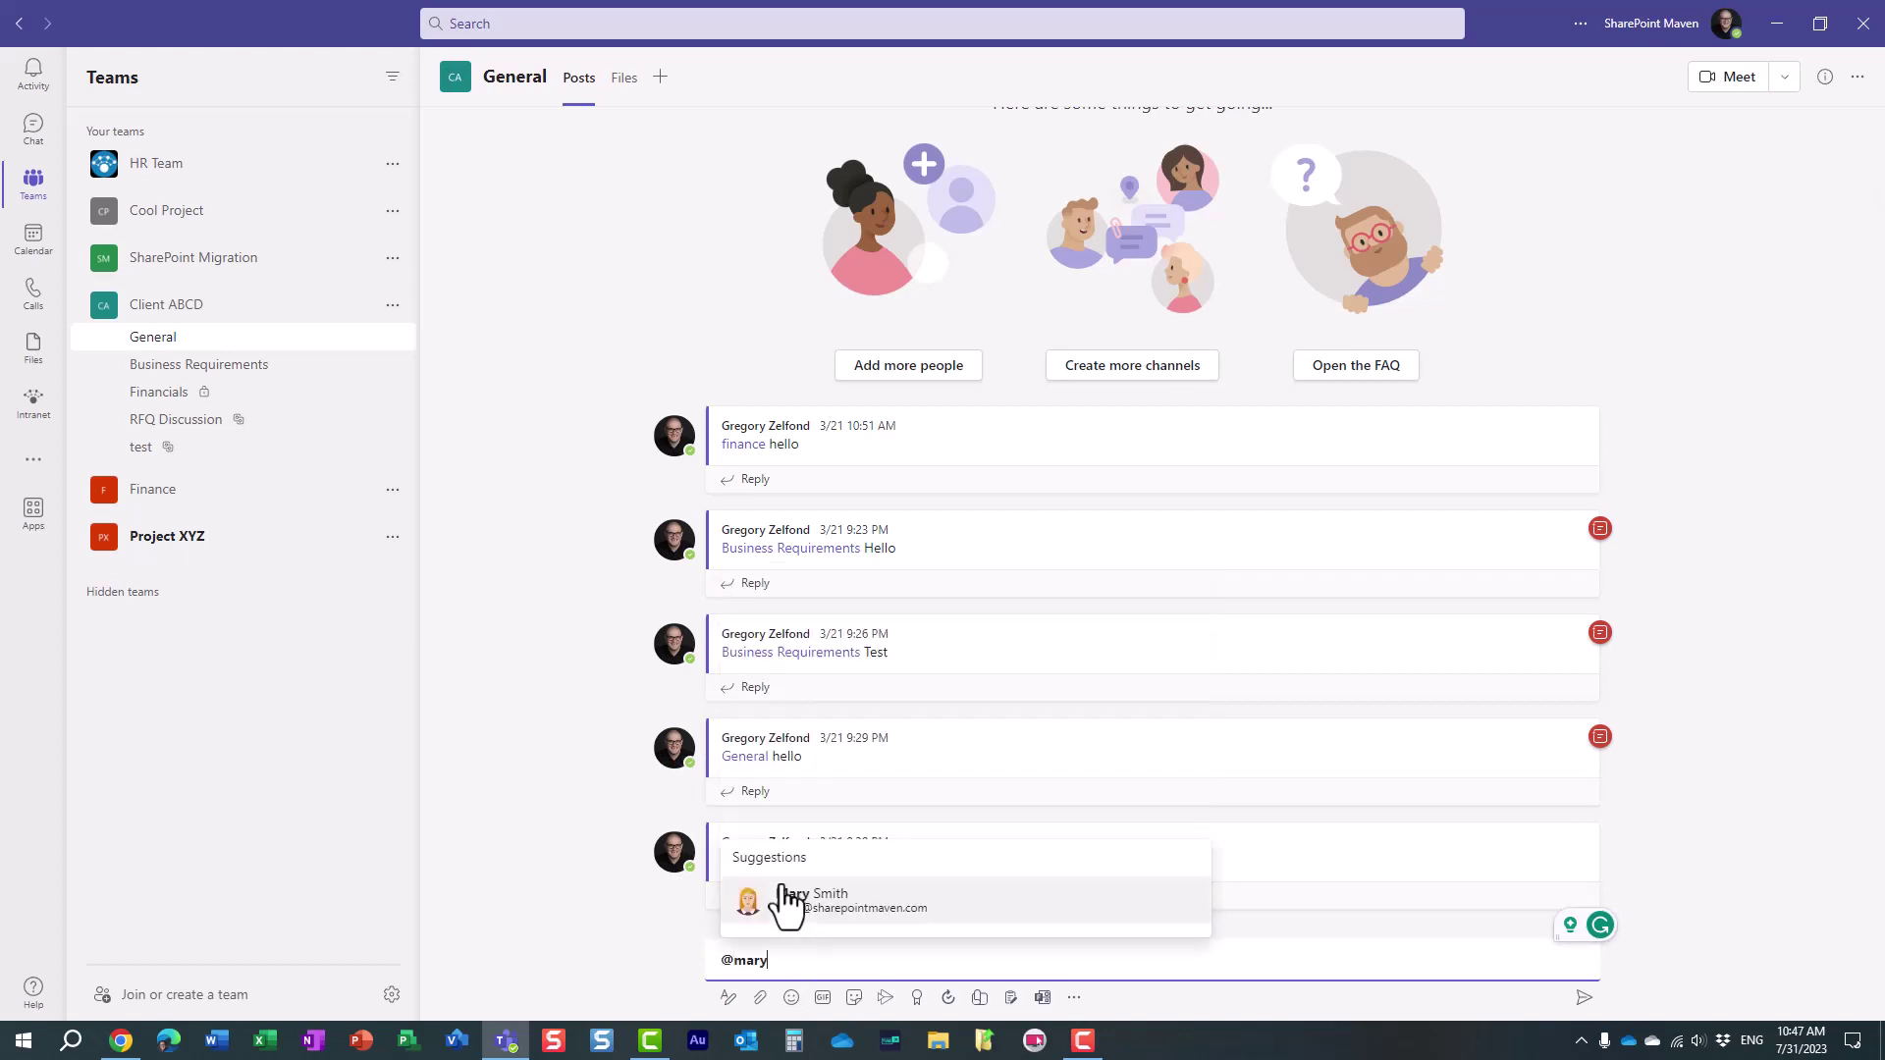
left_click(820, 911)
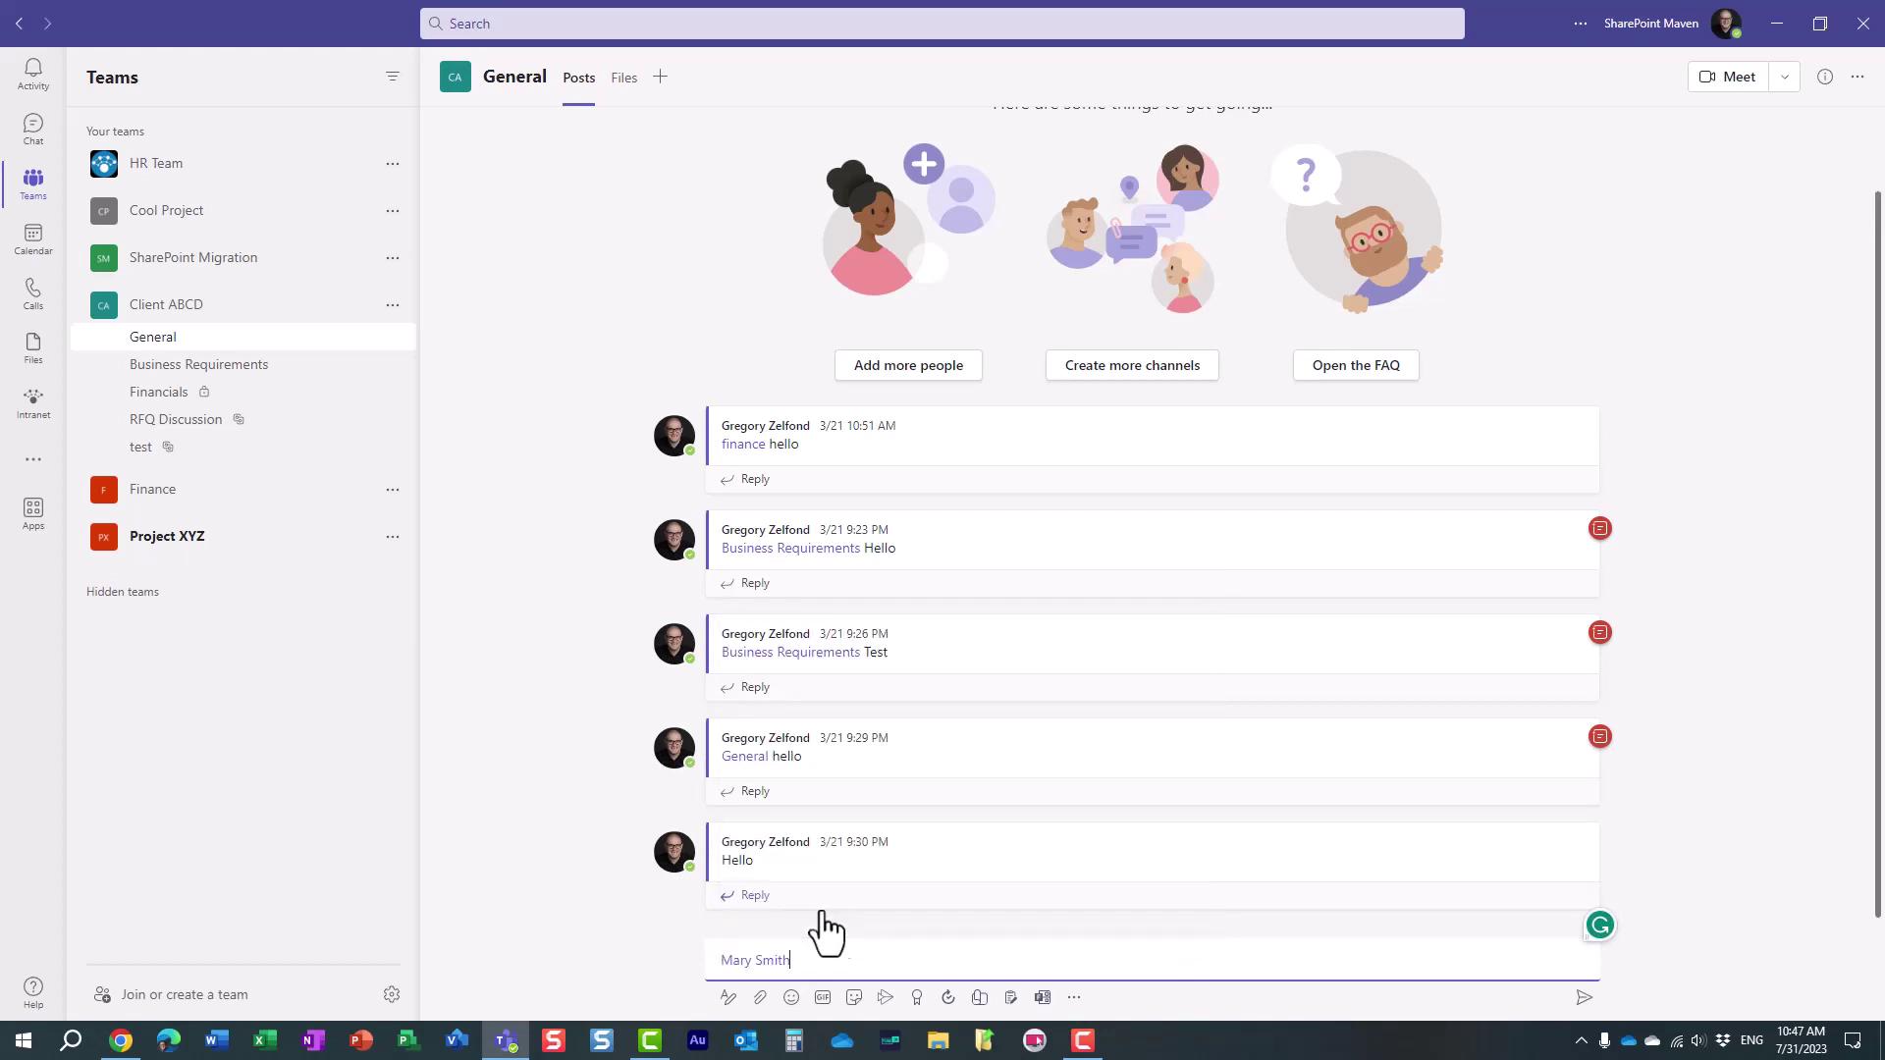
type("hello")
key("Return")
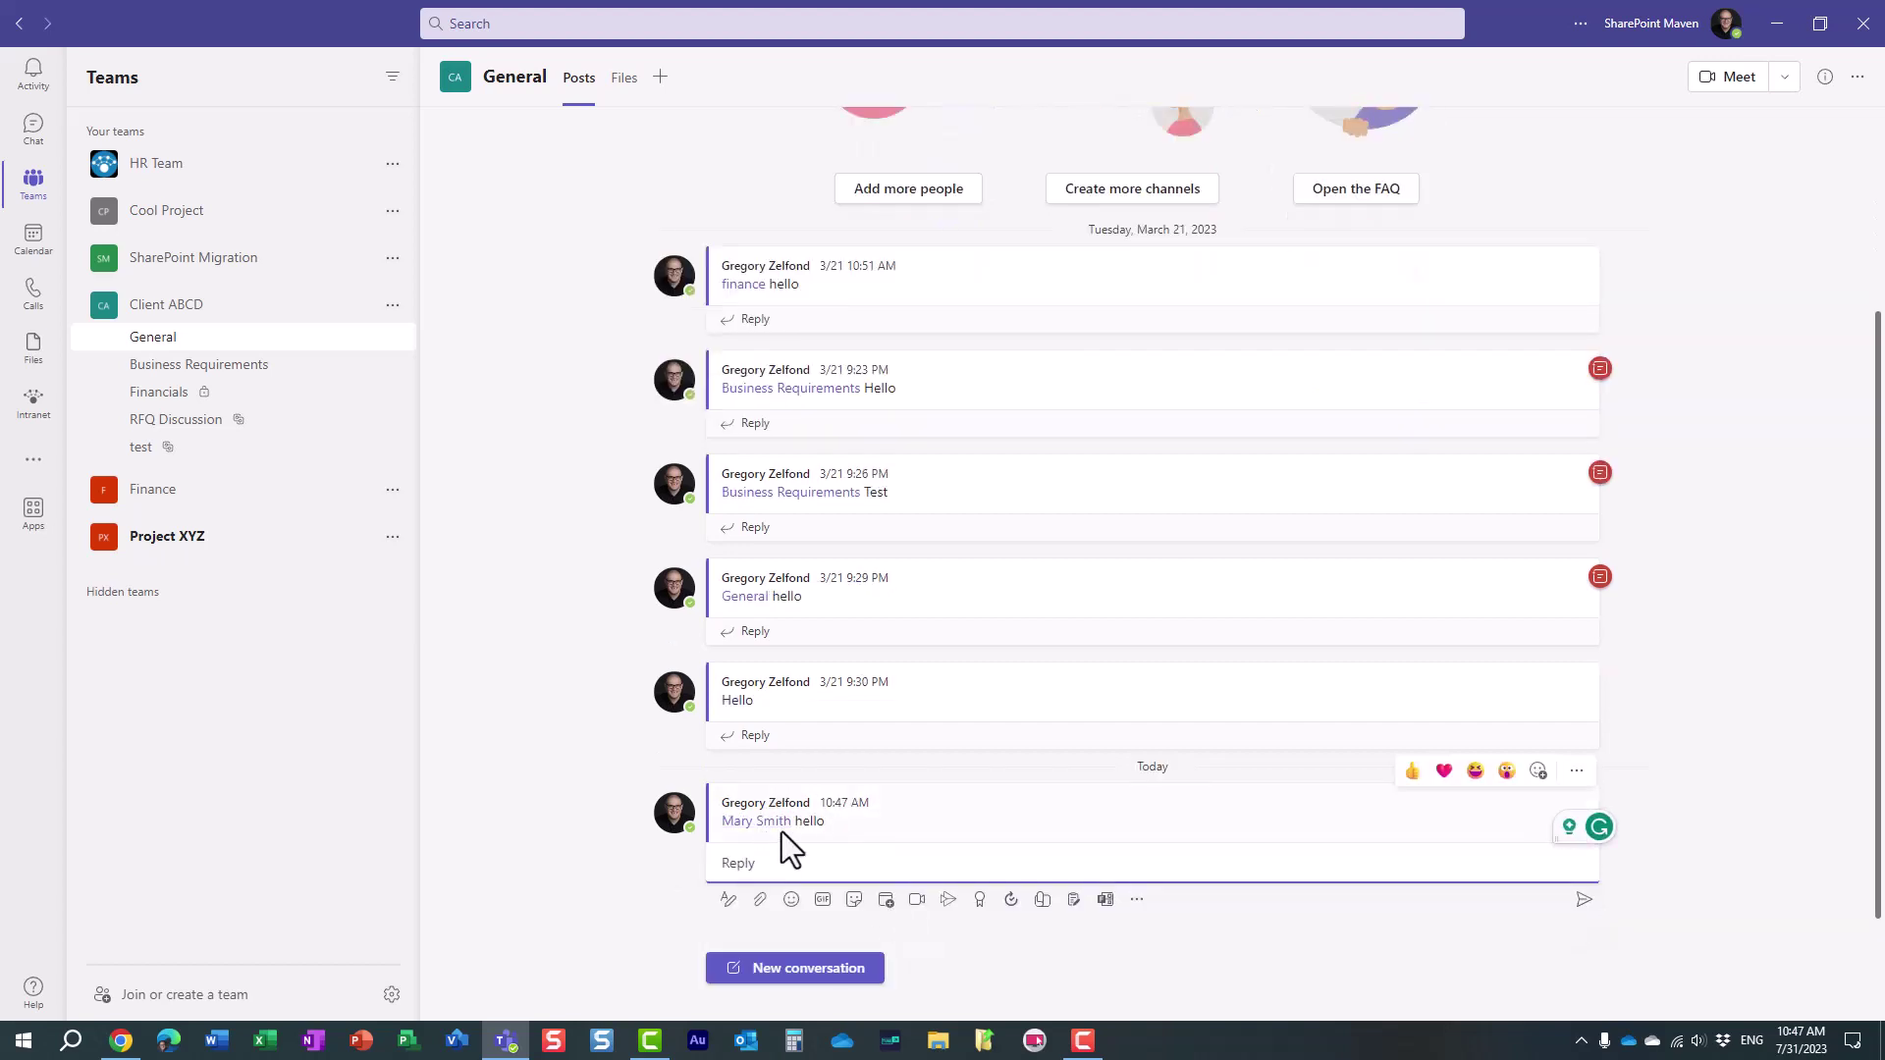
mouse_move(848, 803)
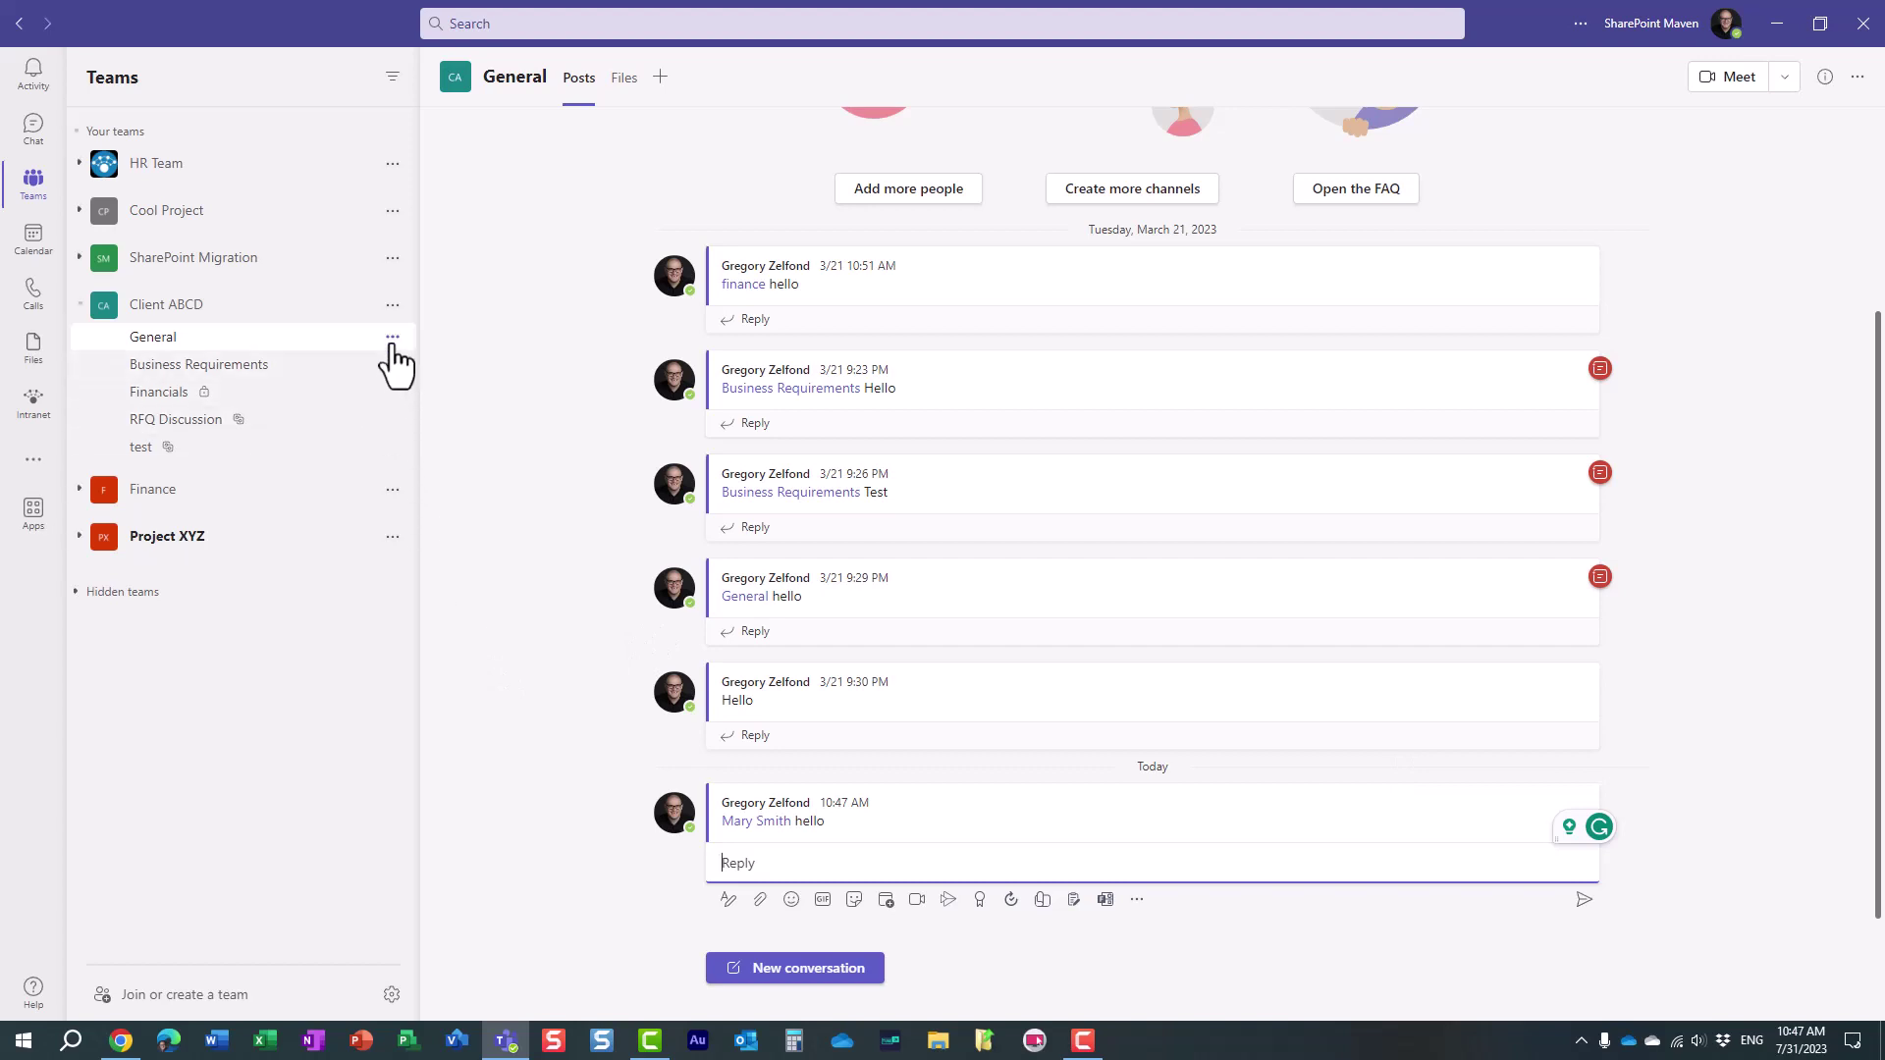
- Open the management page of the Client ABCD team and examine its members and guests
left_click(393, 305)
left_click(450, 396)
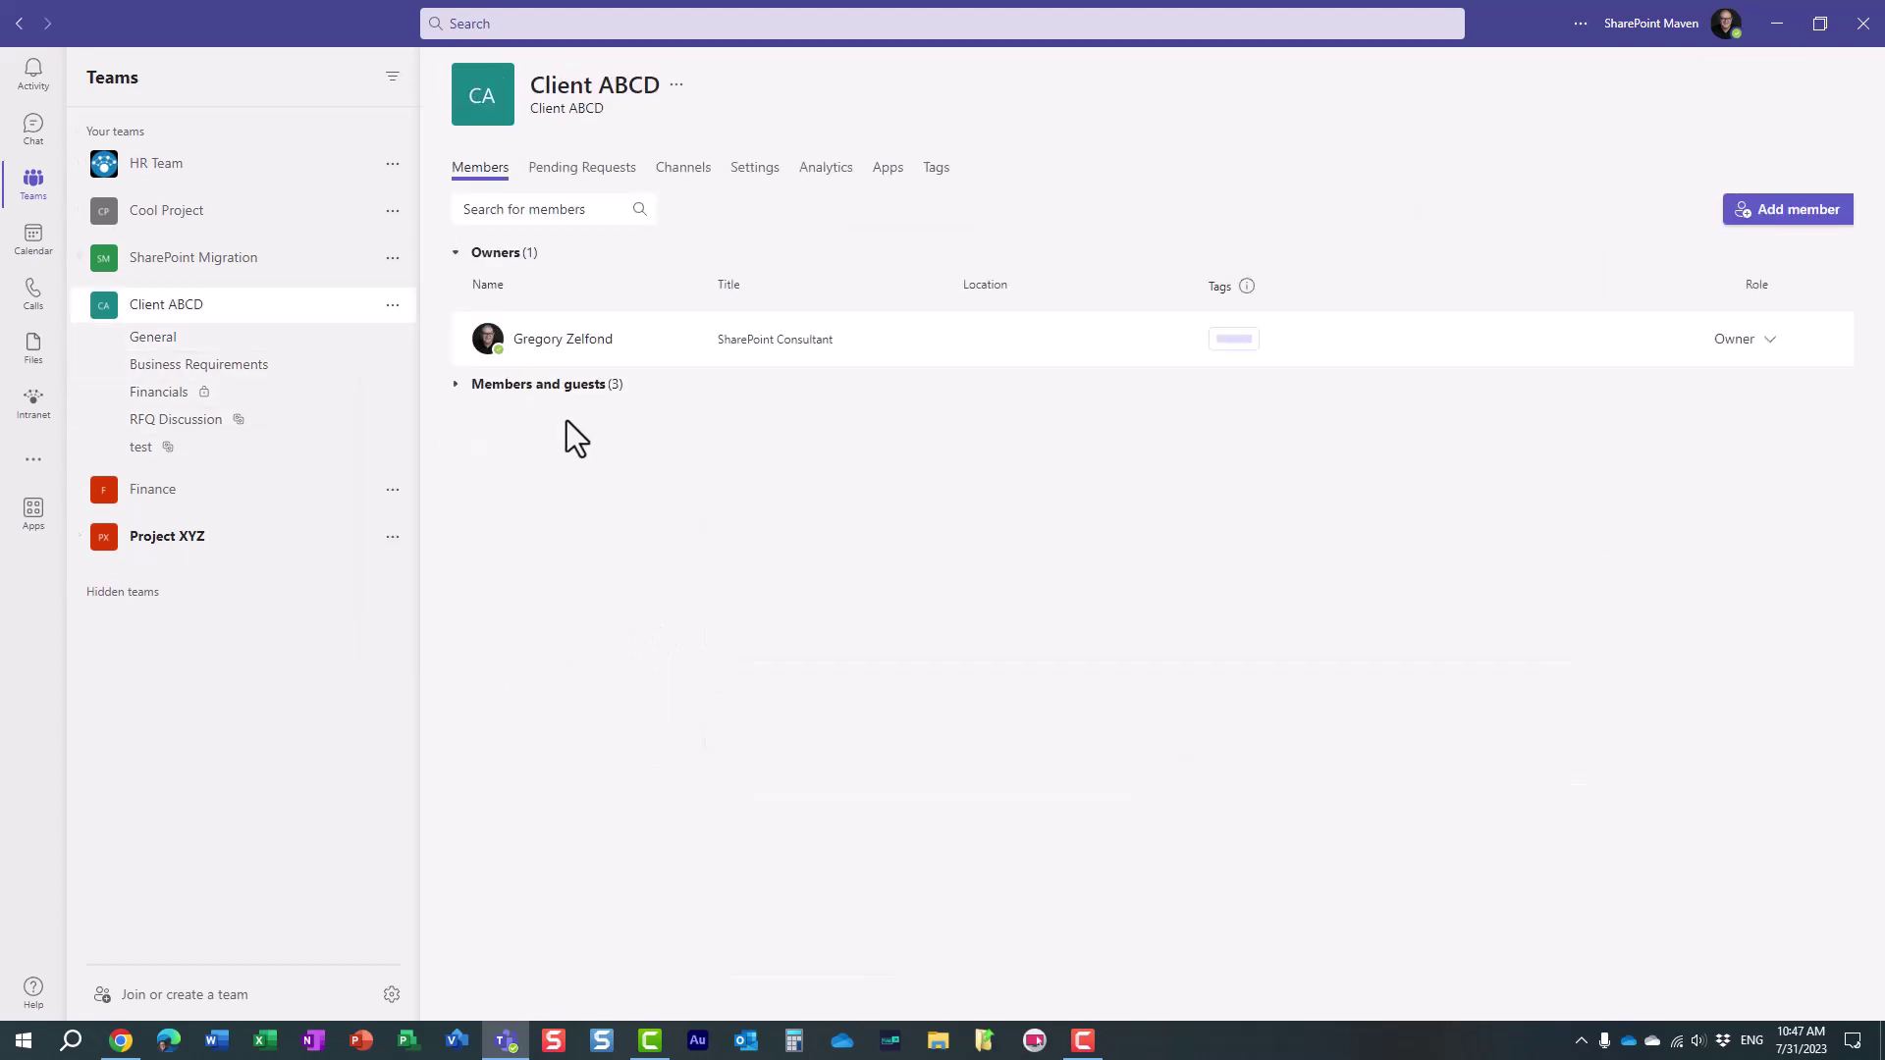
left_click(469, 389)
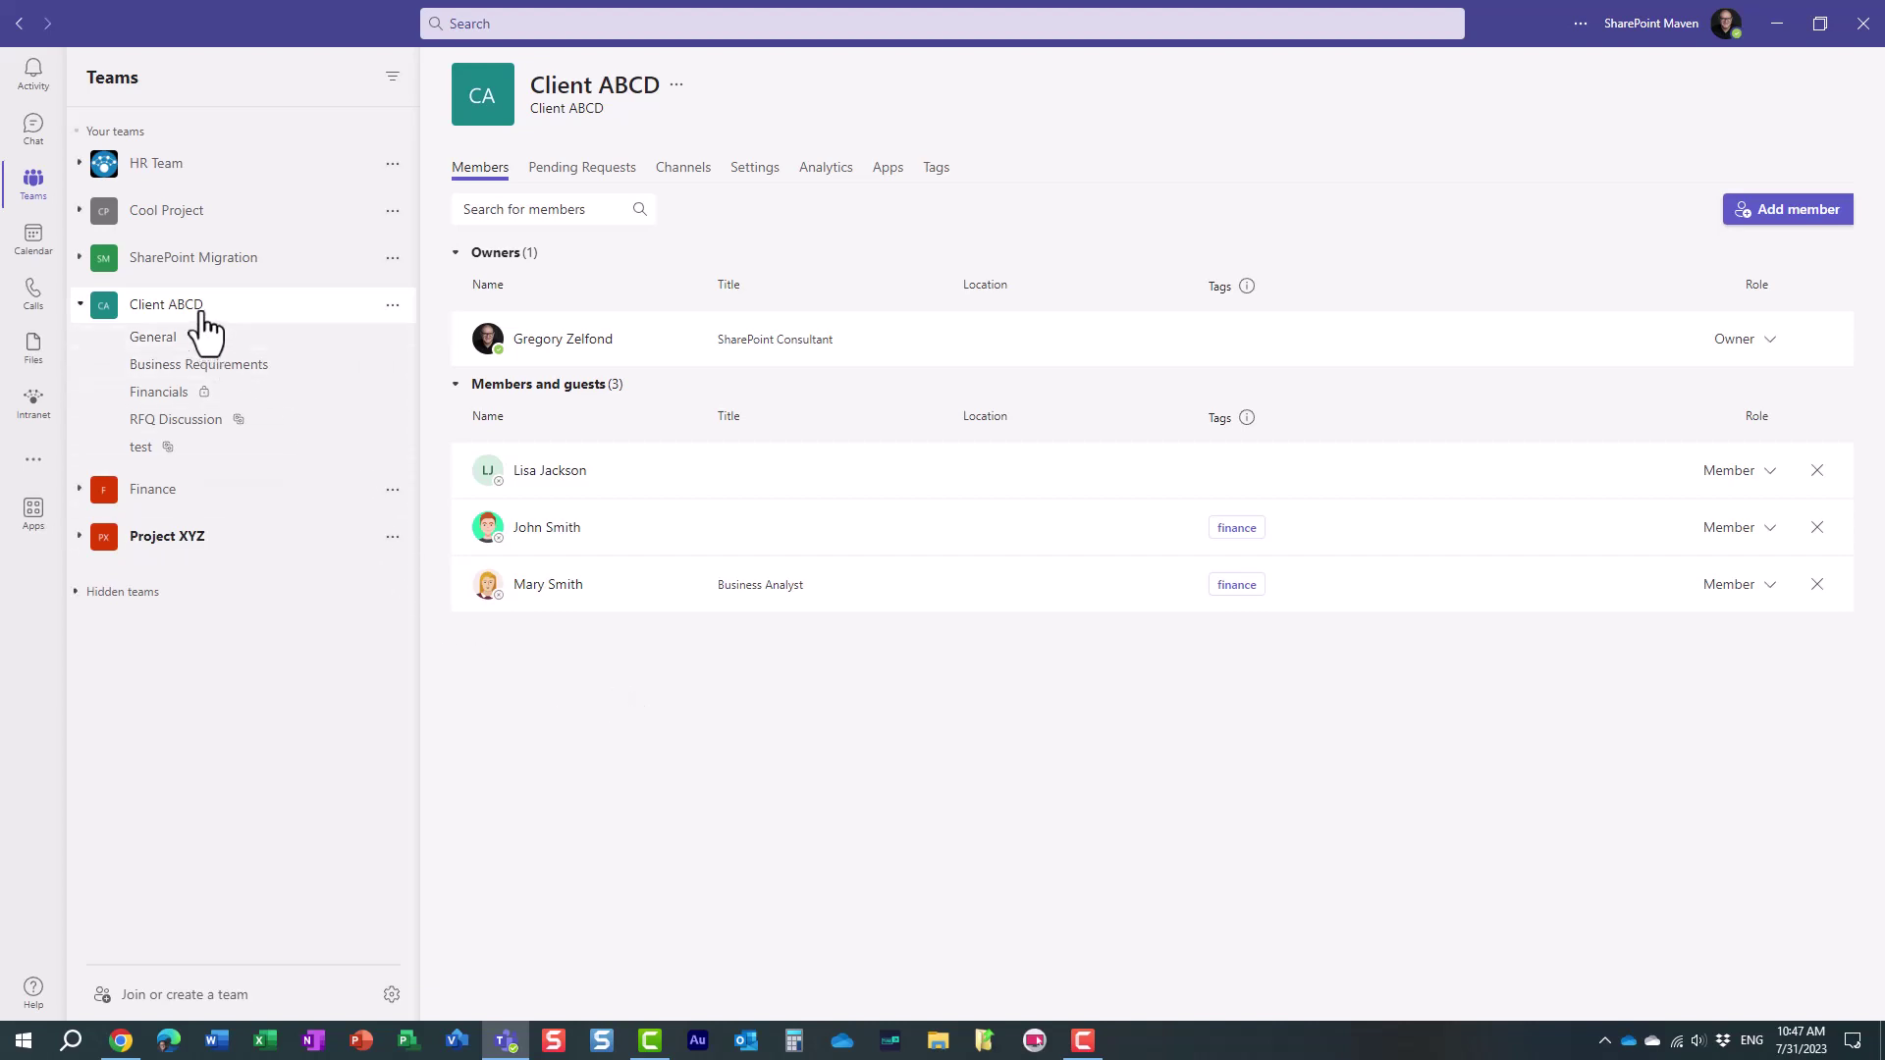
- Start a new tag for the Client ABCD team and name it "business analysts"
left_click(393, 306)
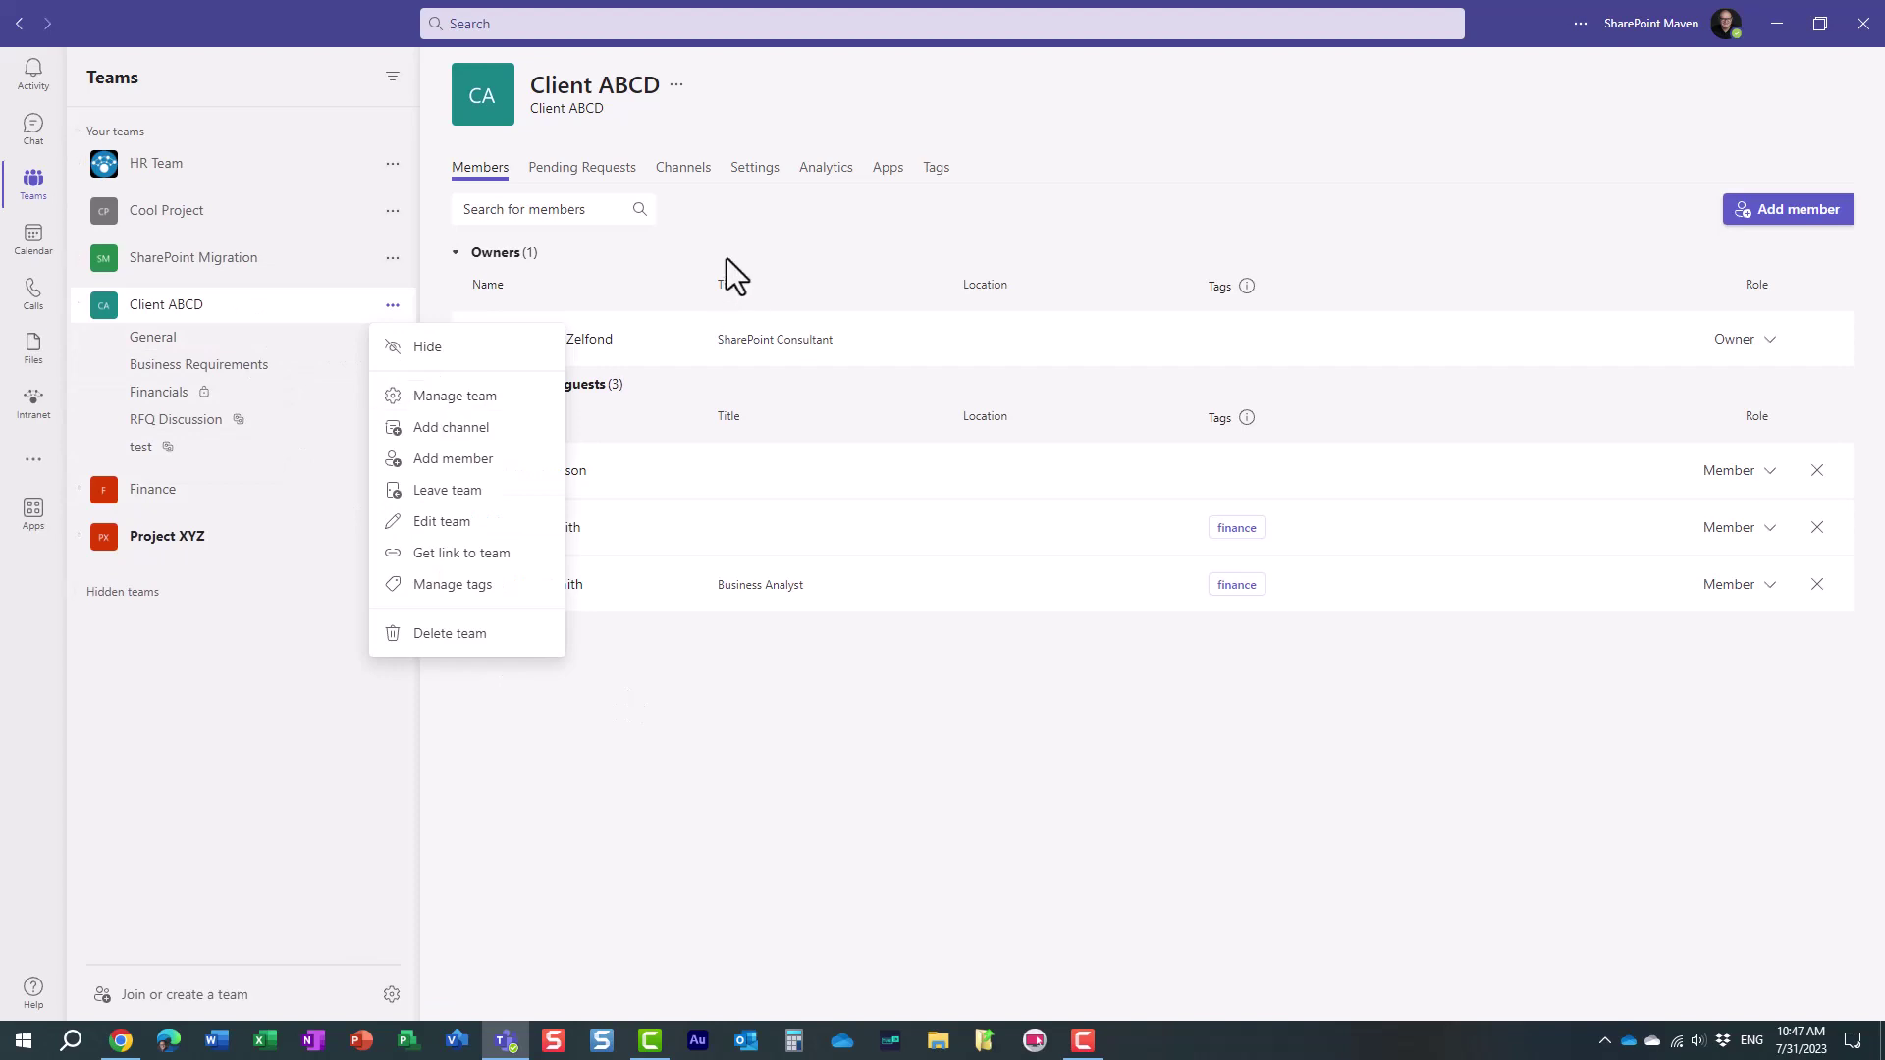
left_click(786, 221)
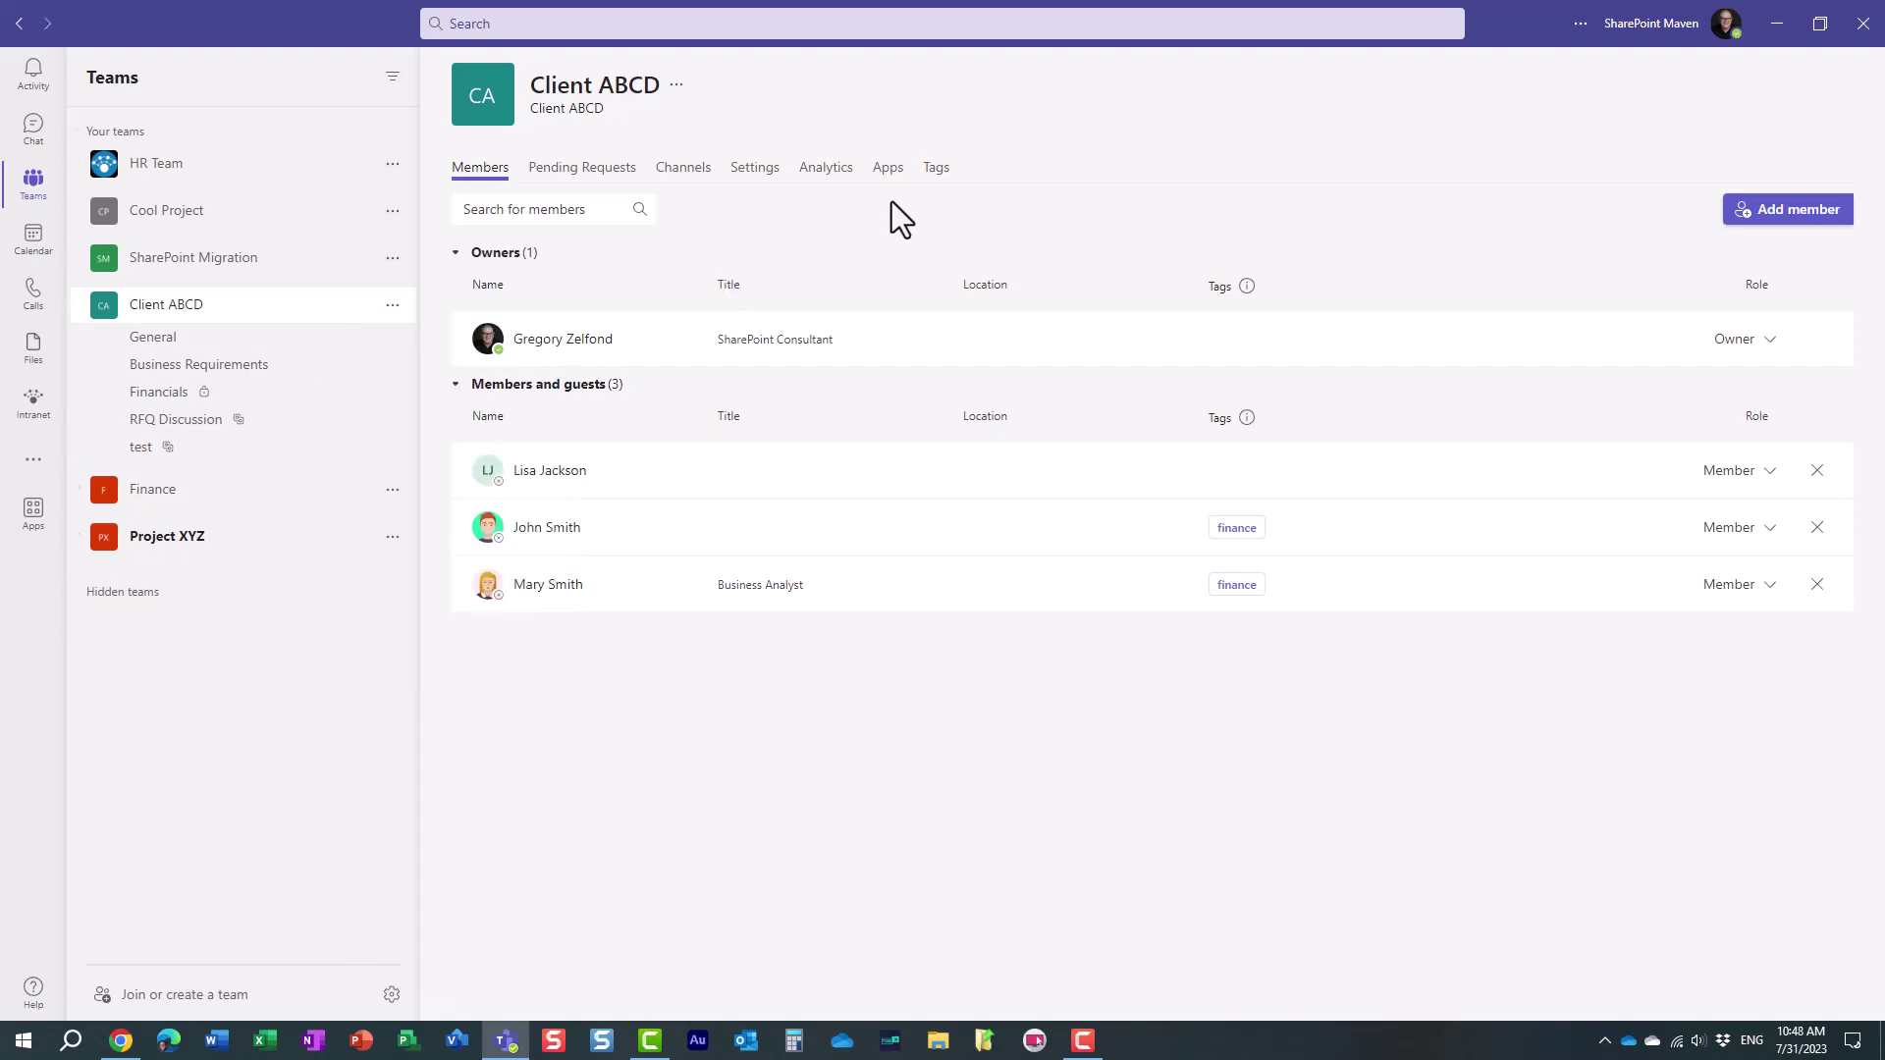
left_click(934, 173)
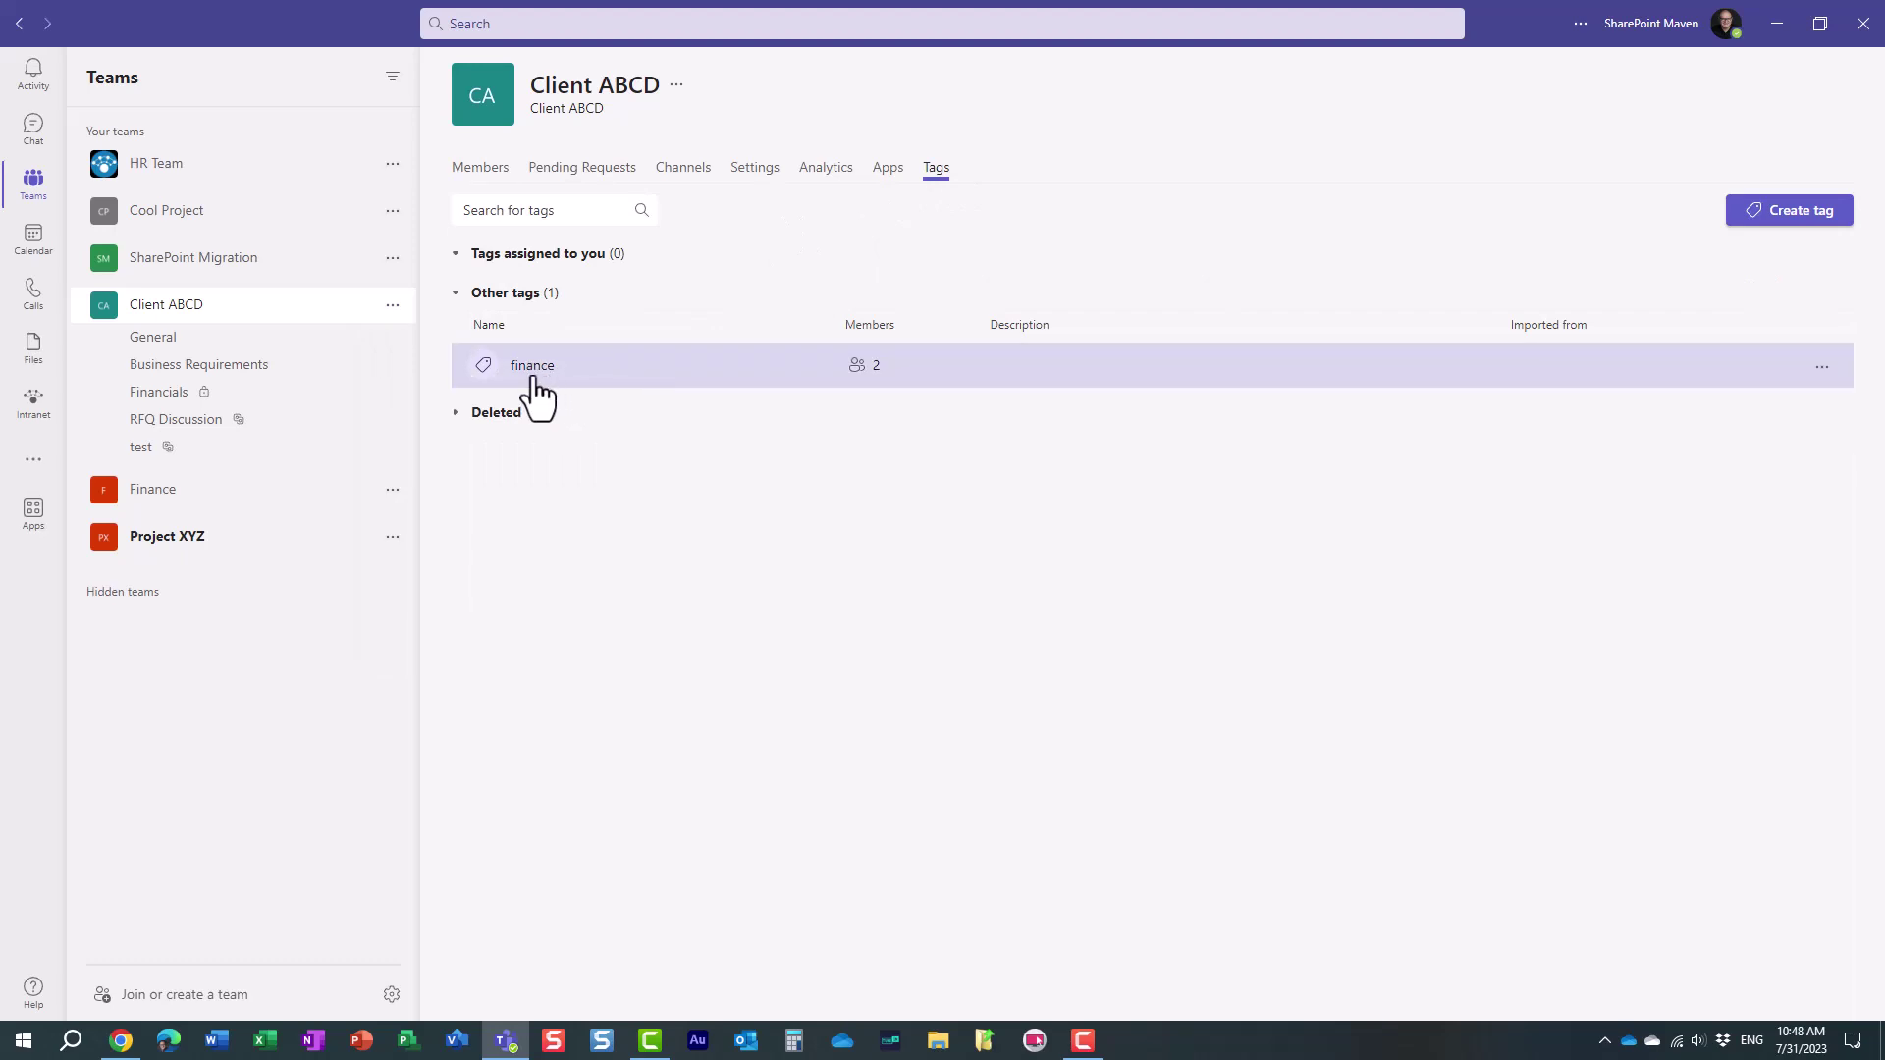
left_click(1789, 212)
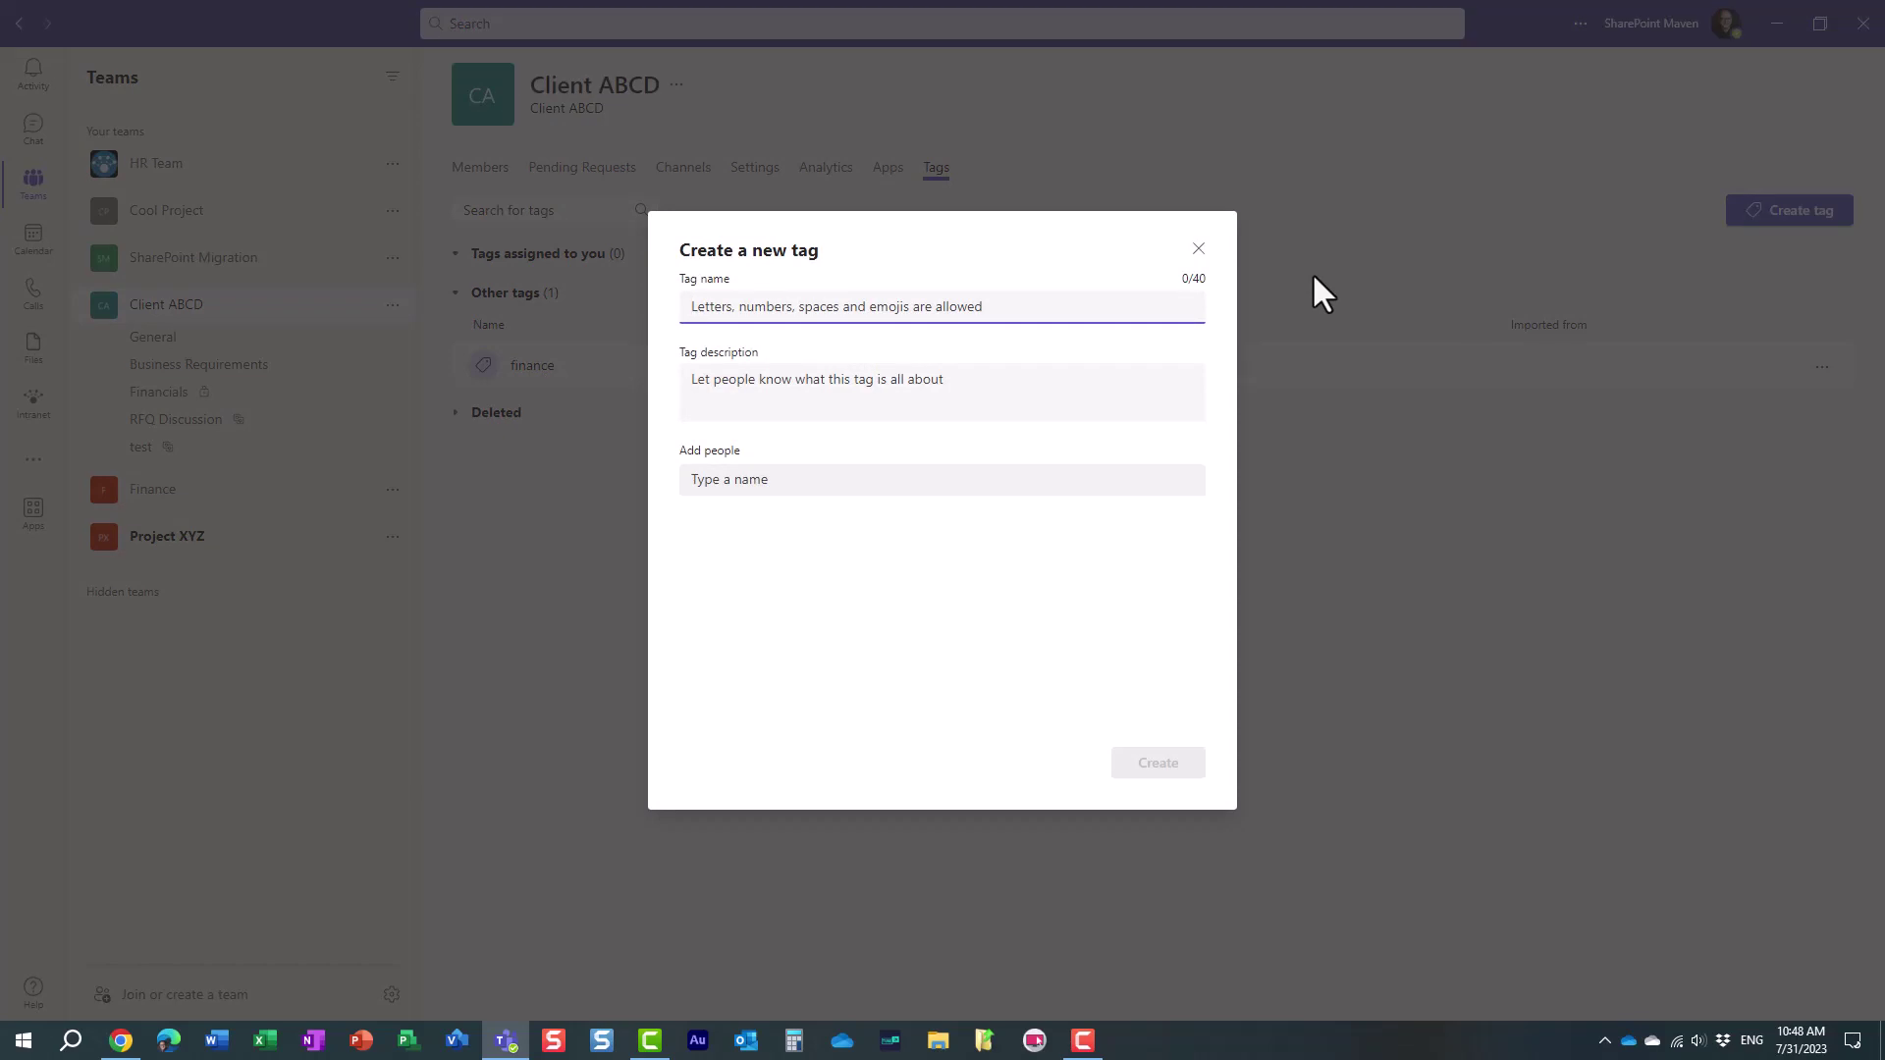
type("busine")
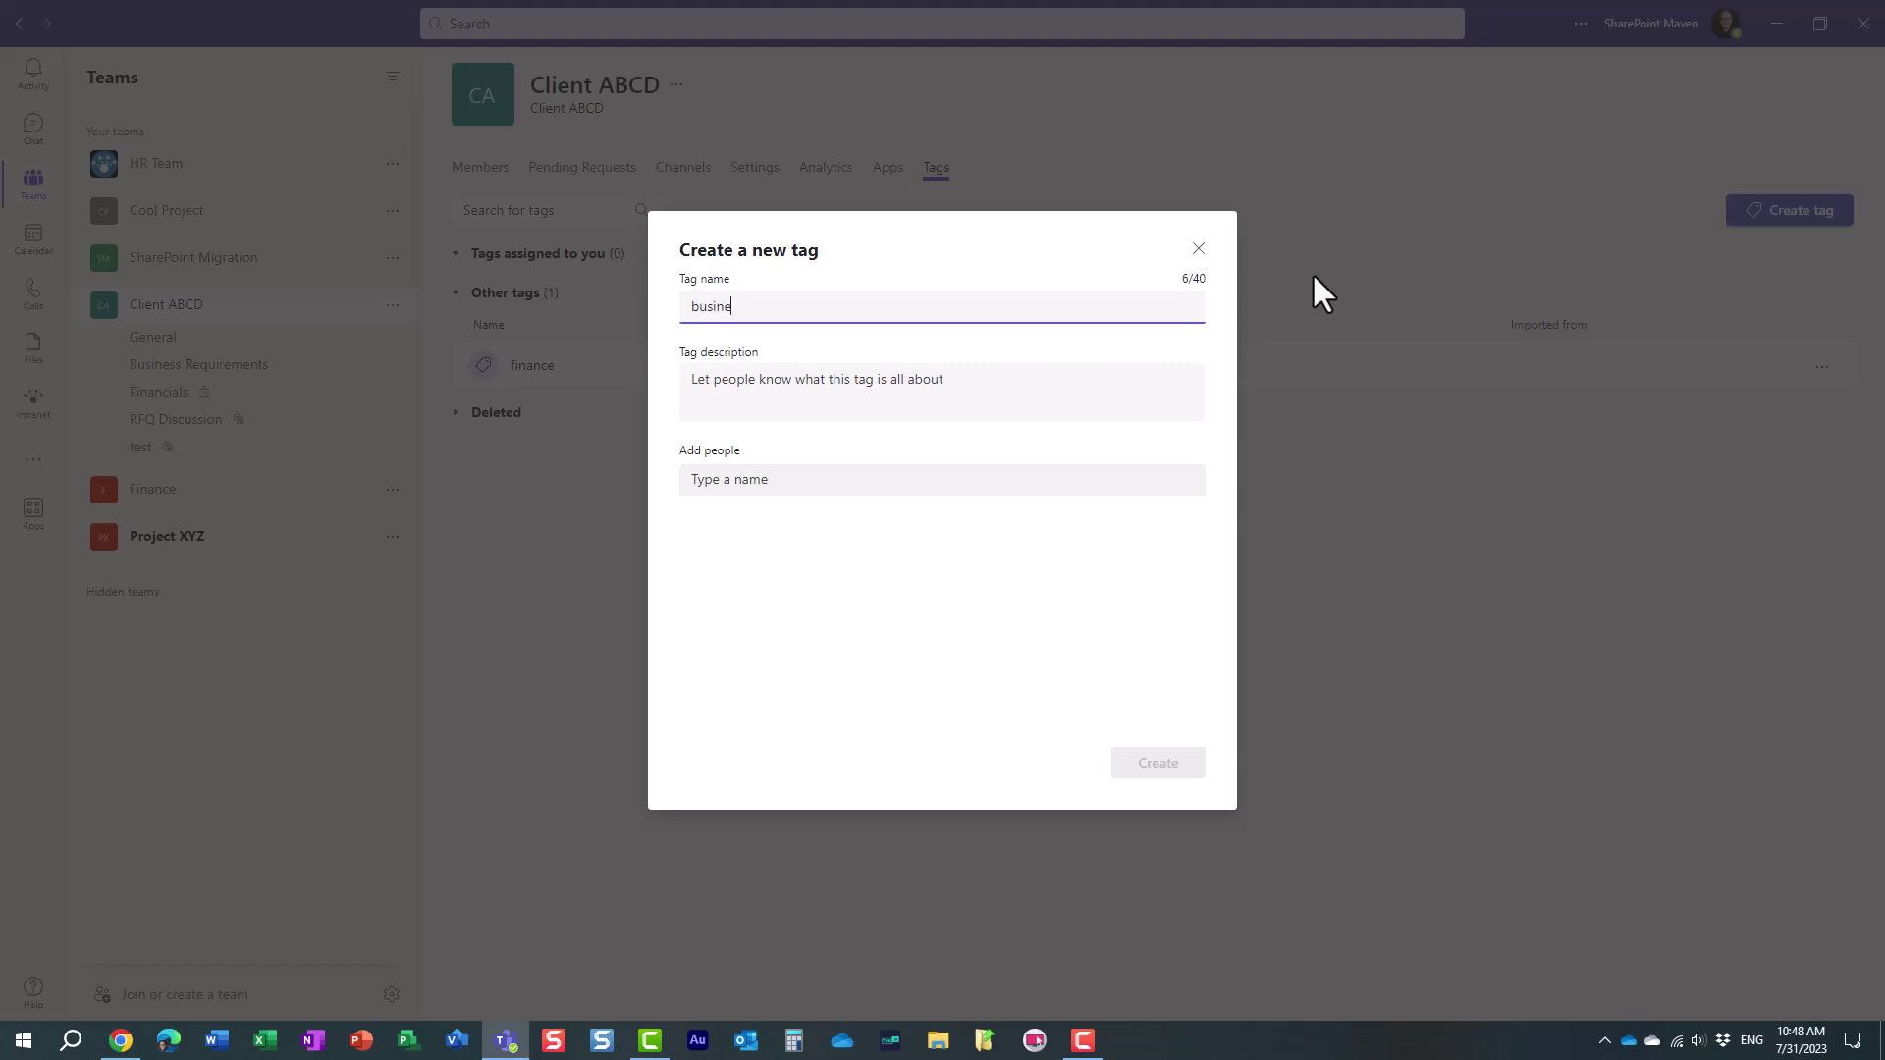
type("ss analysts")
- Create the tag with the two members who already carry the finance tag, and check its member list
left_click(736, 478)
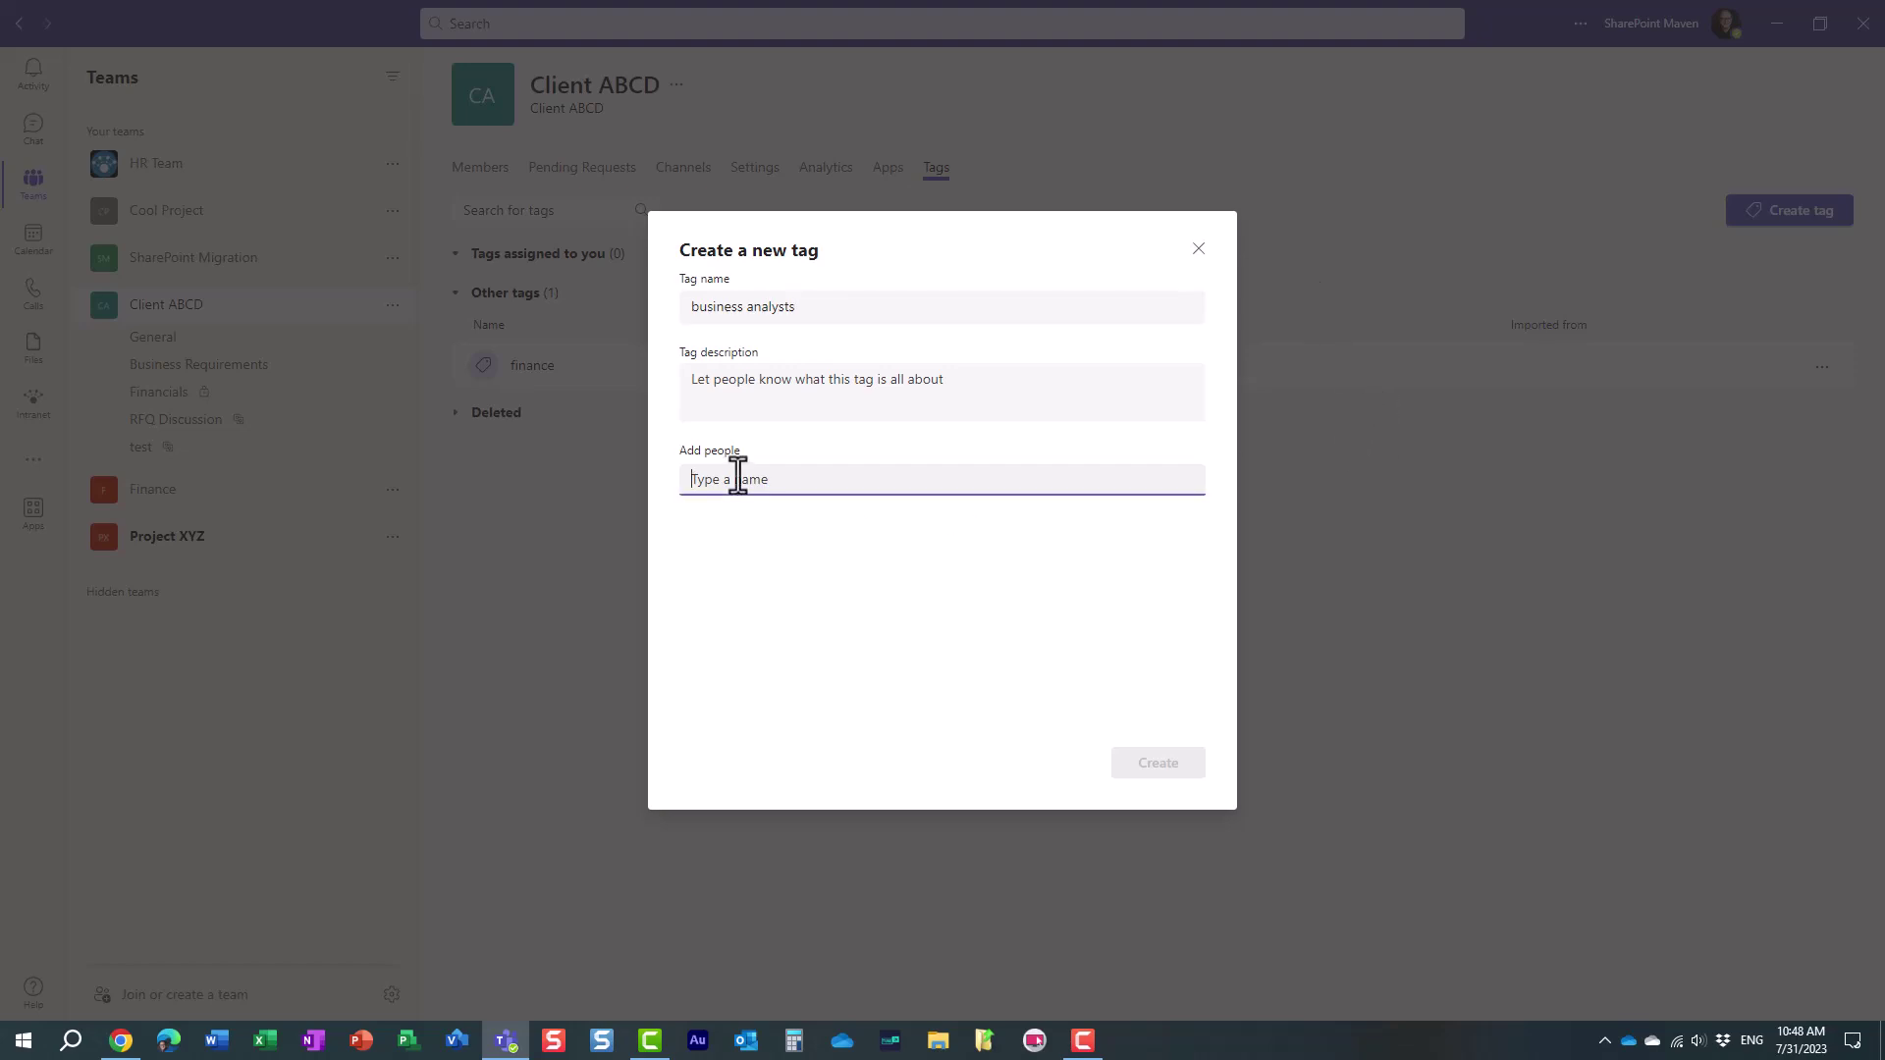
type("mary")
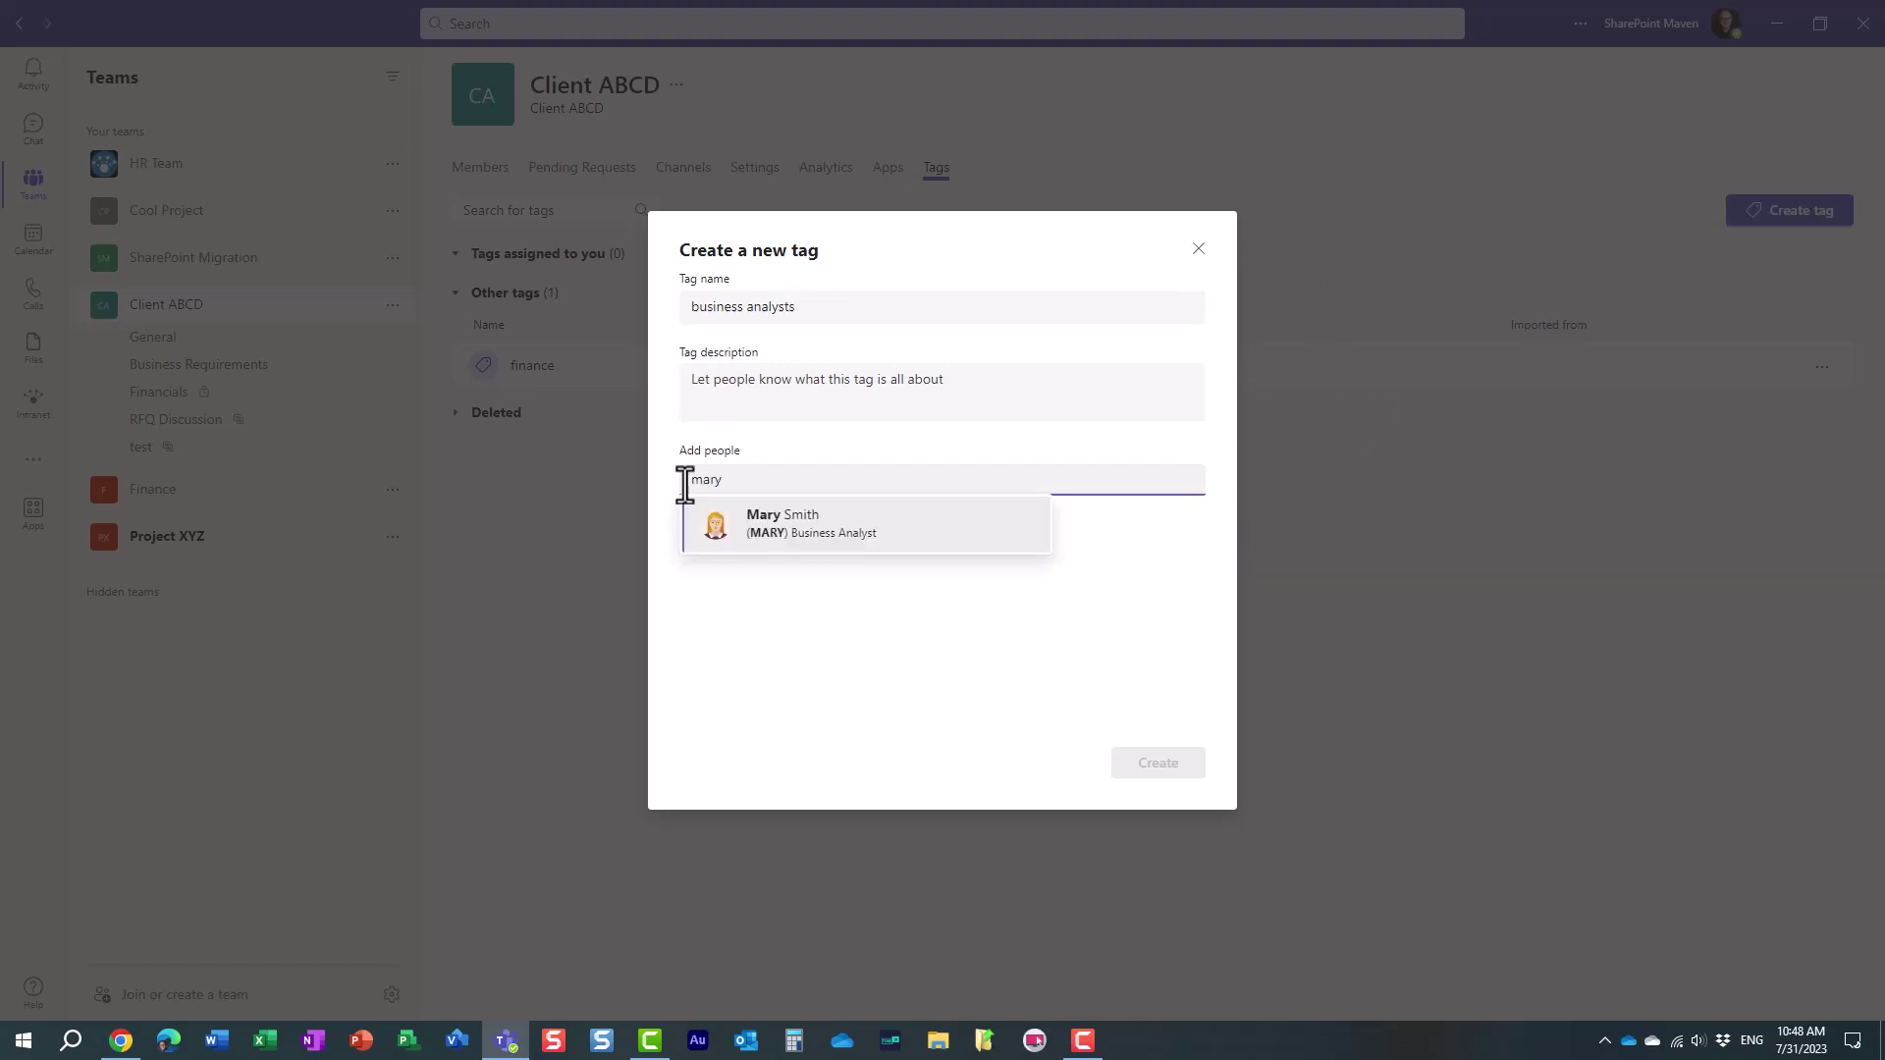
left_click(778, 528)
type("john")
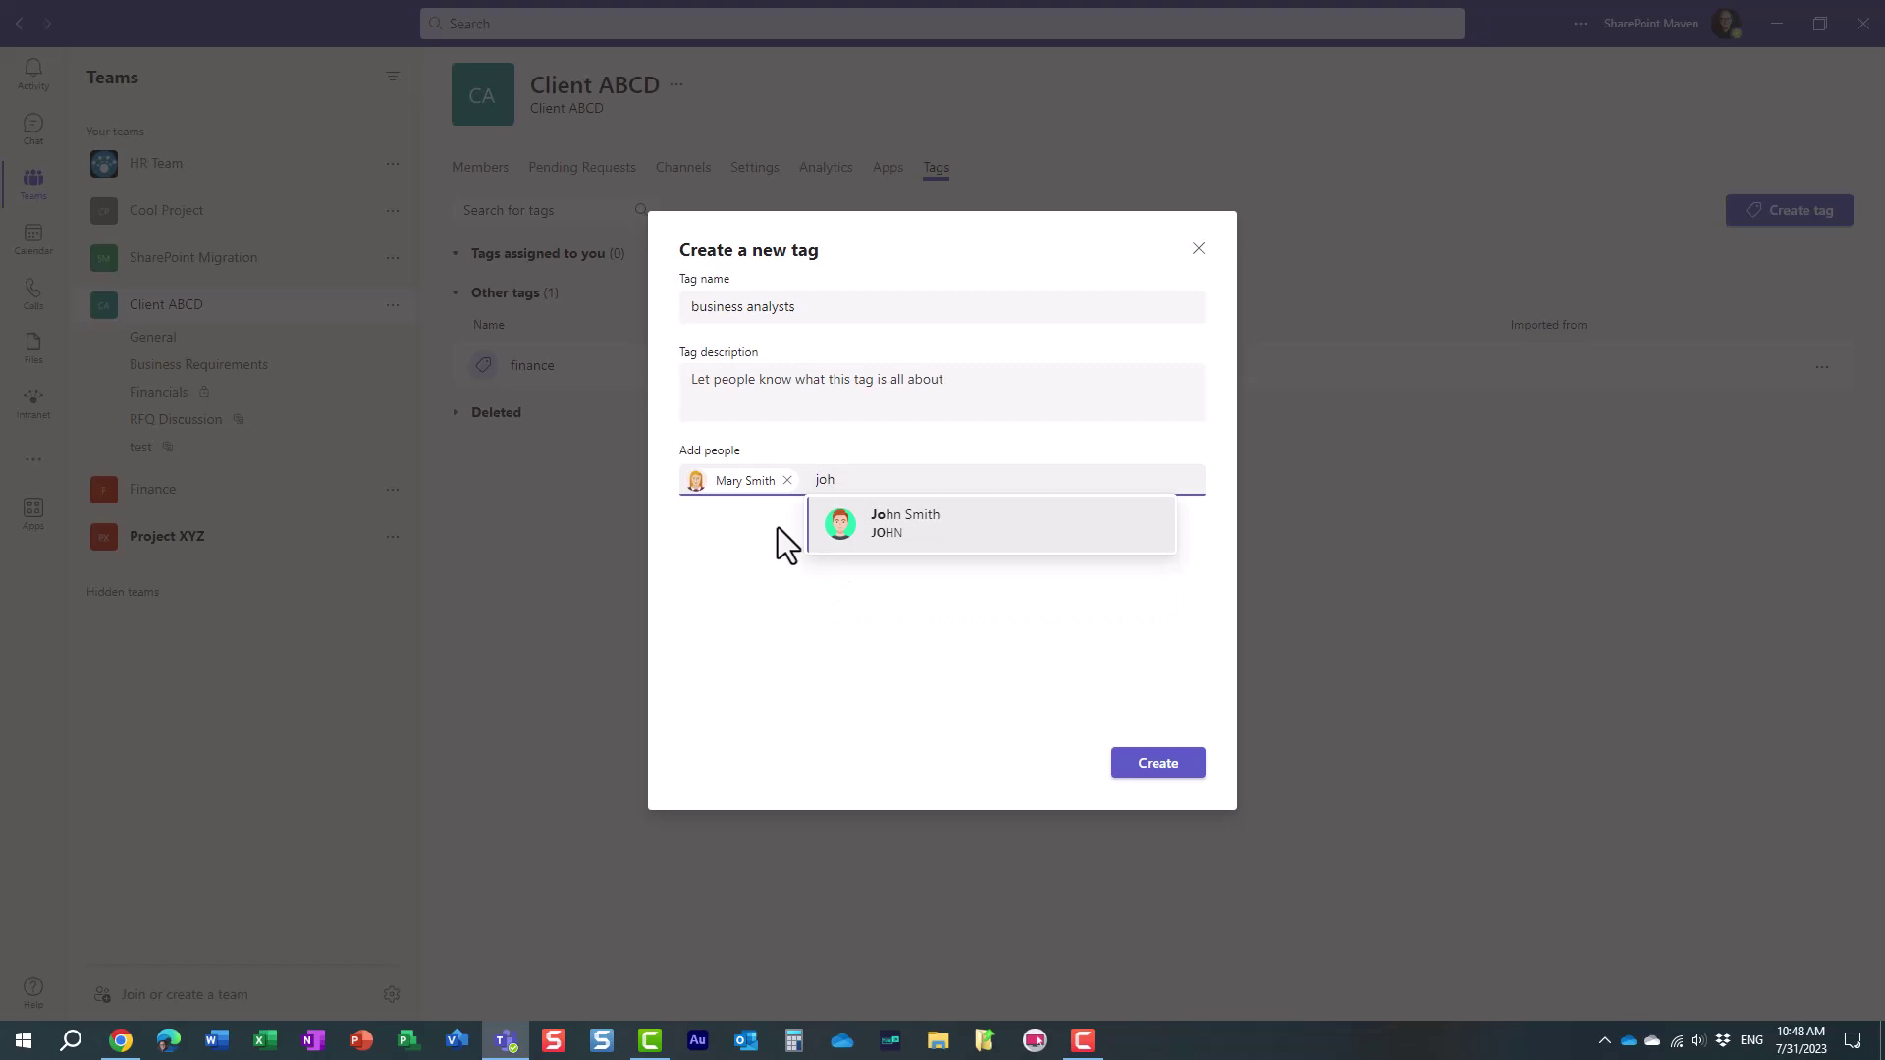
left_click(872, 526)
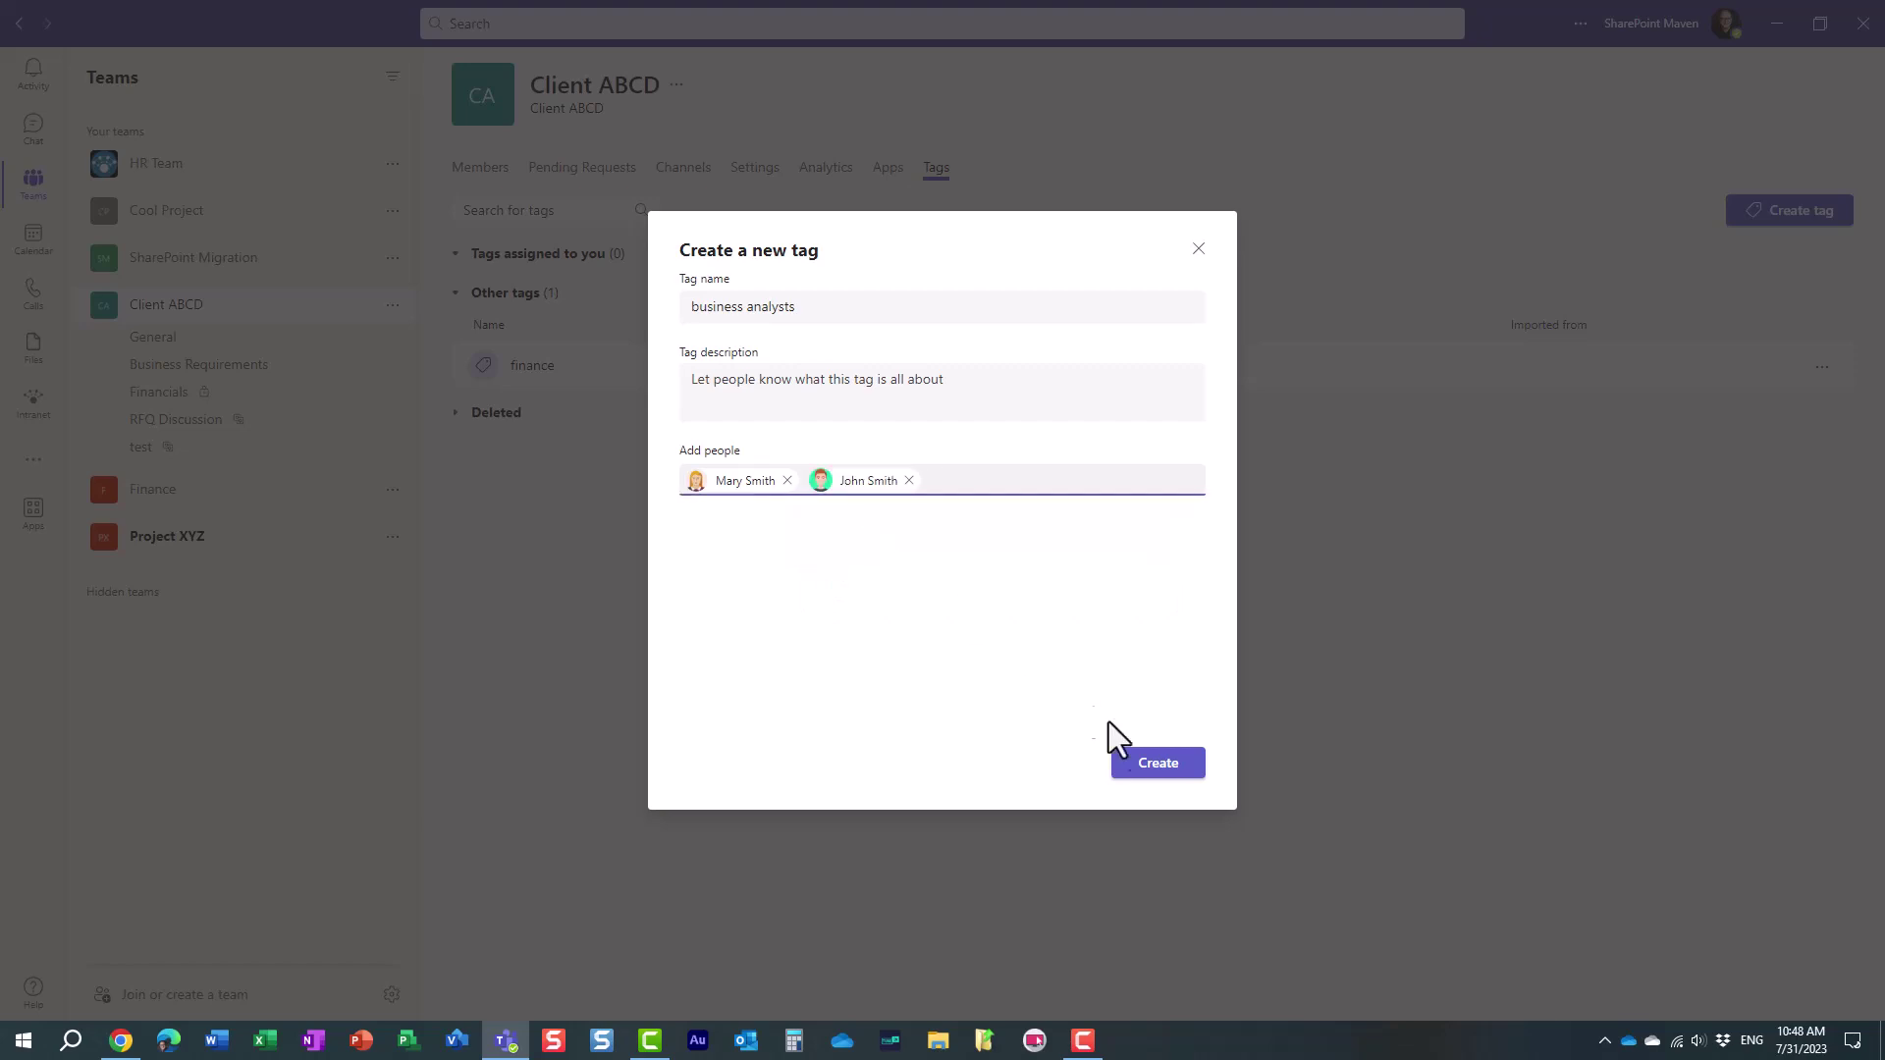
left_click(1158, 766)
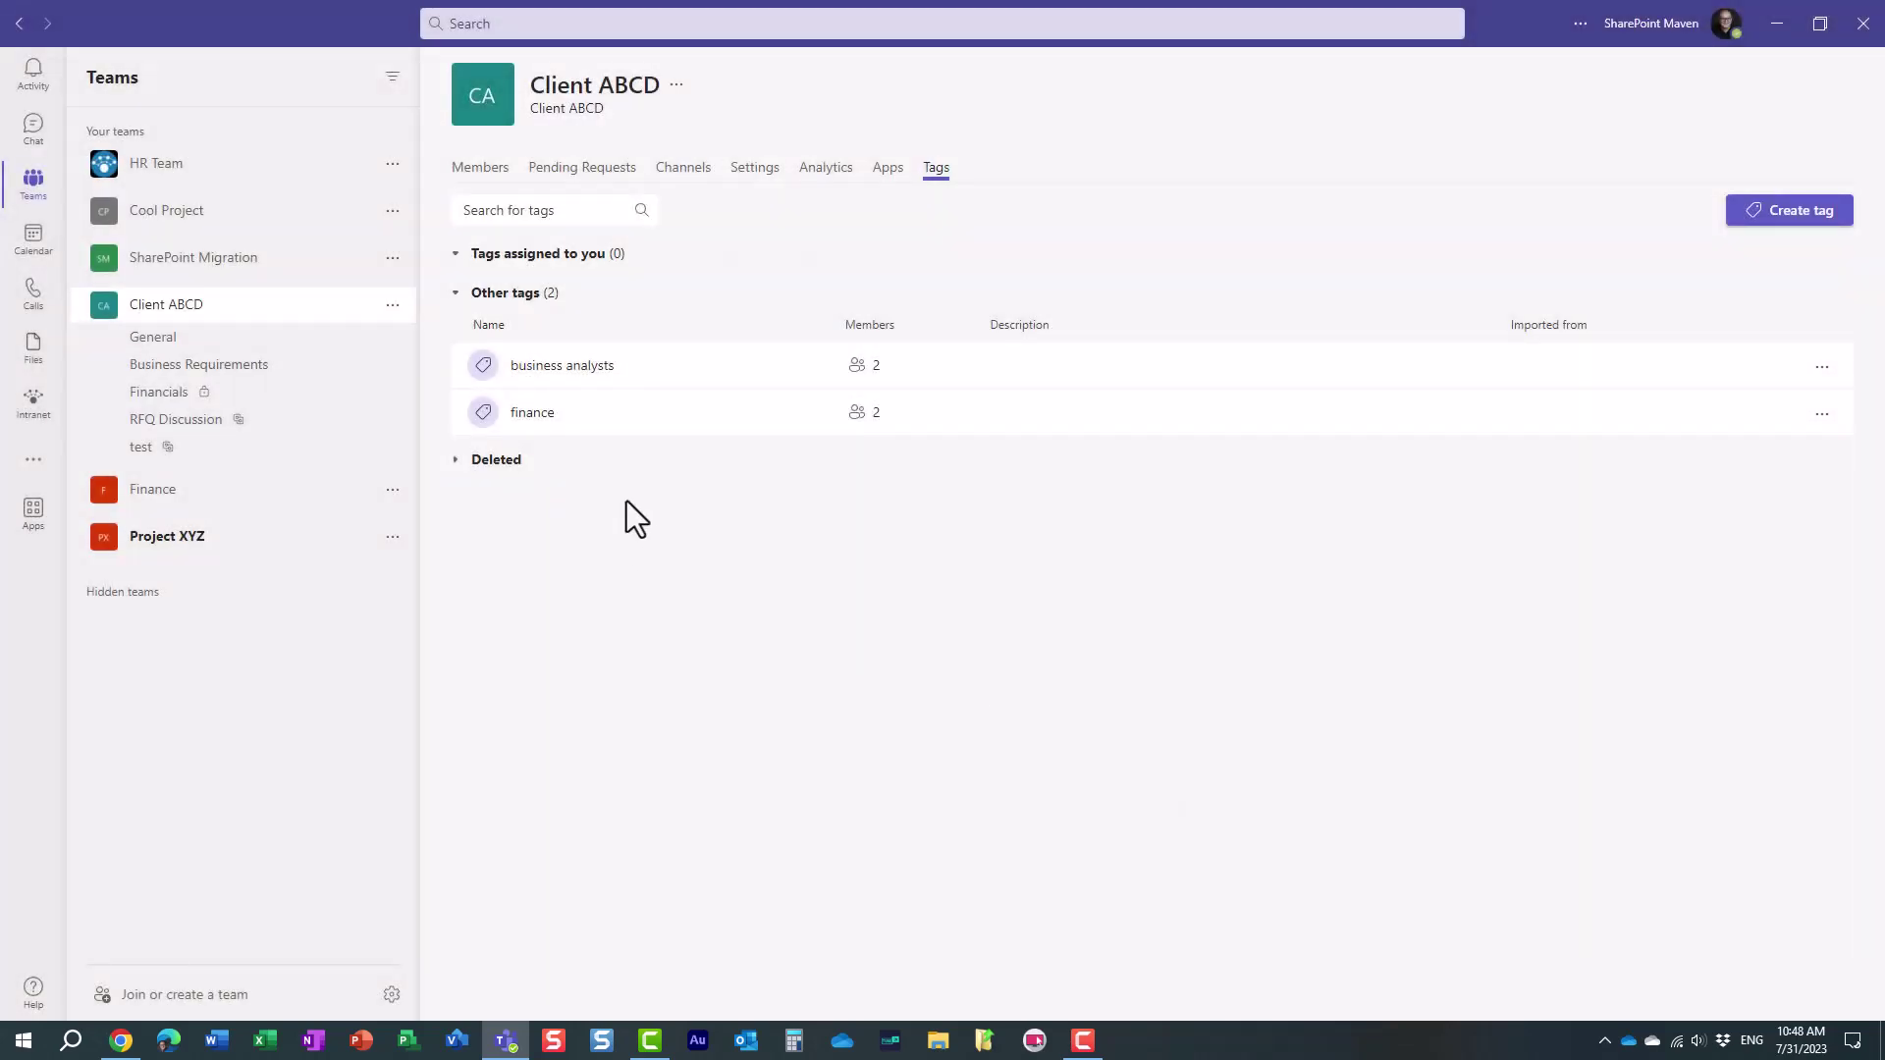
left_click(563, 369)
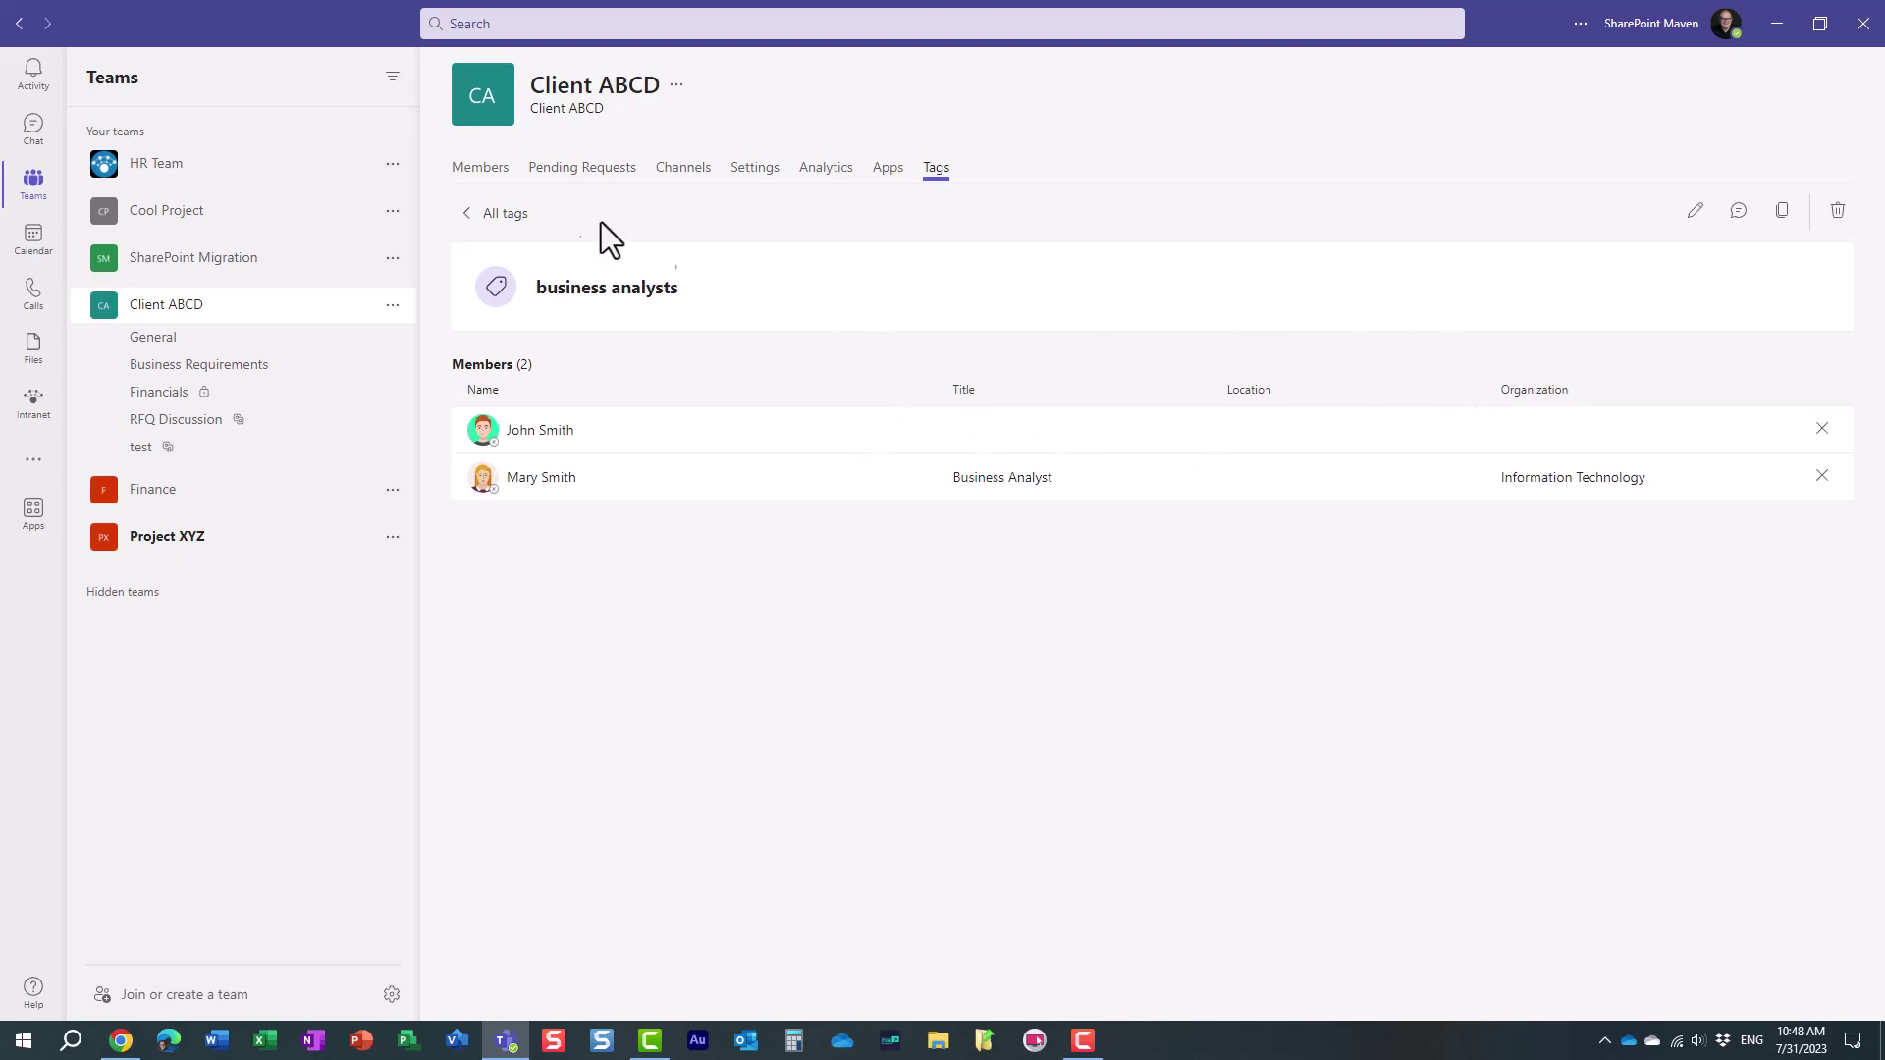
left_click(506, 216)
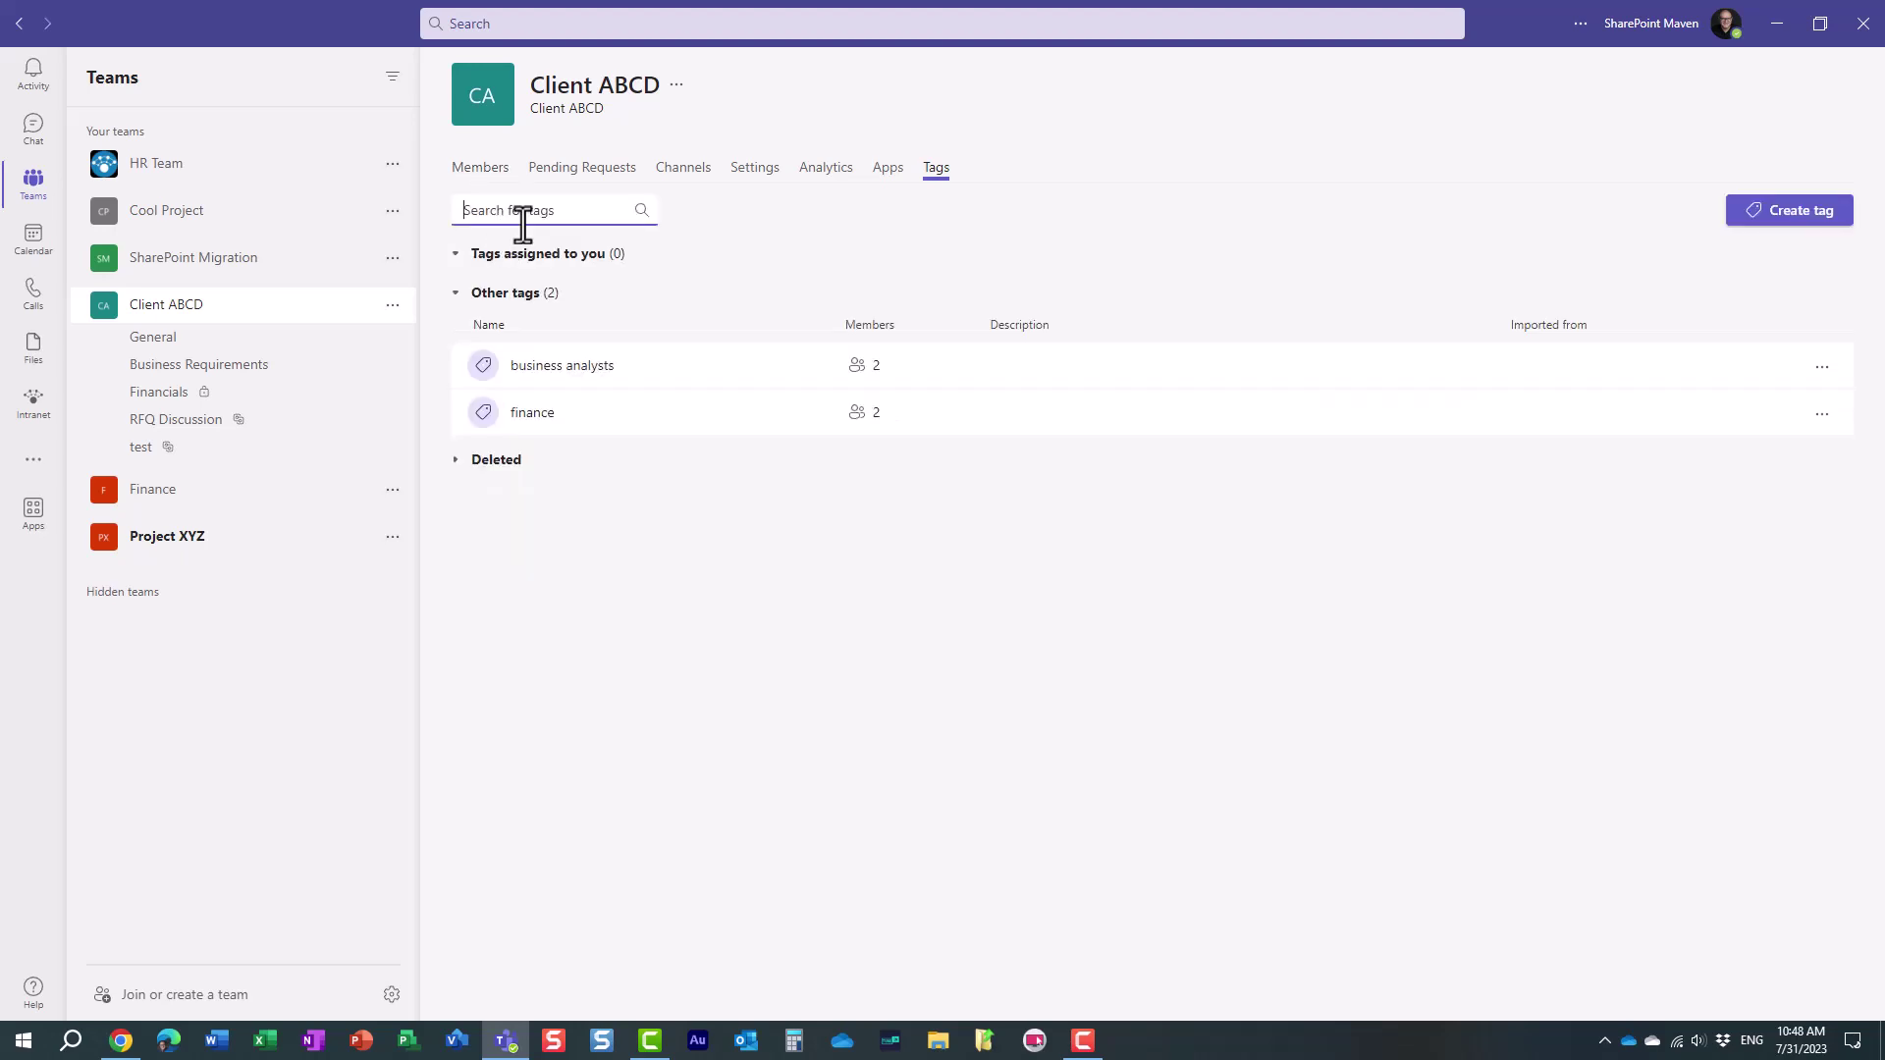
- Post a new conversation in the General channel that mentions the business analysts tag and says "hello"
left_click(208, 346)
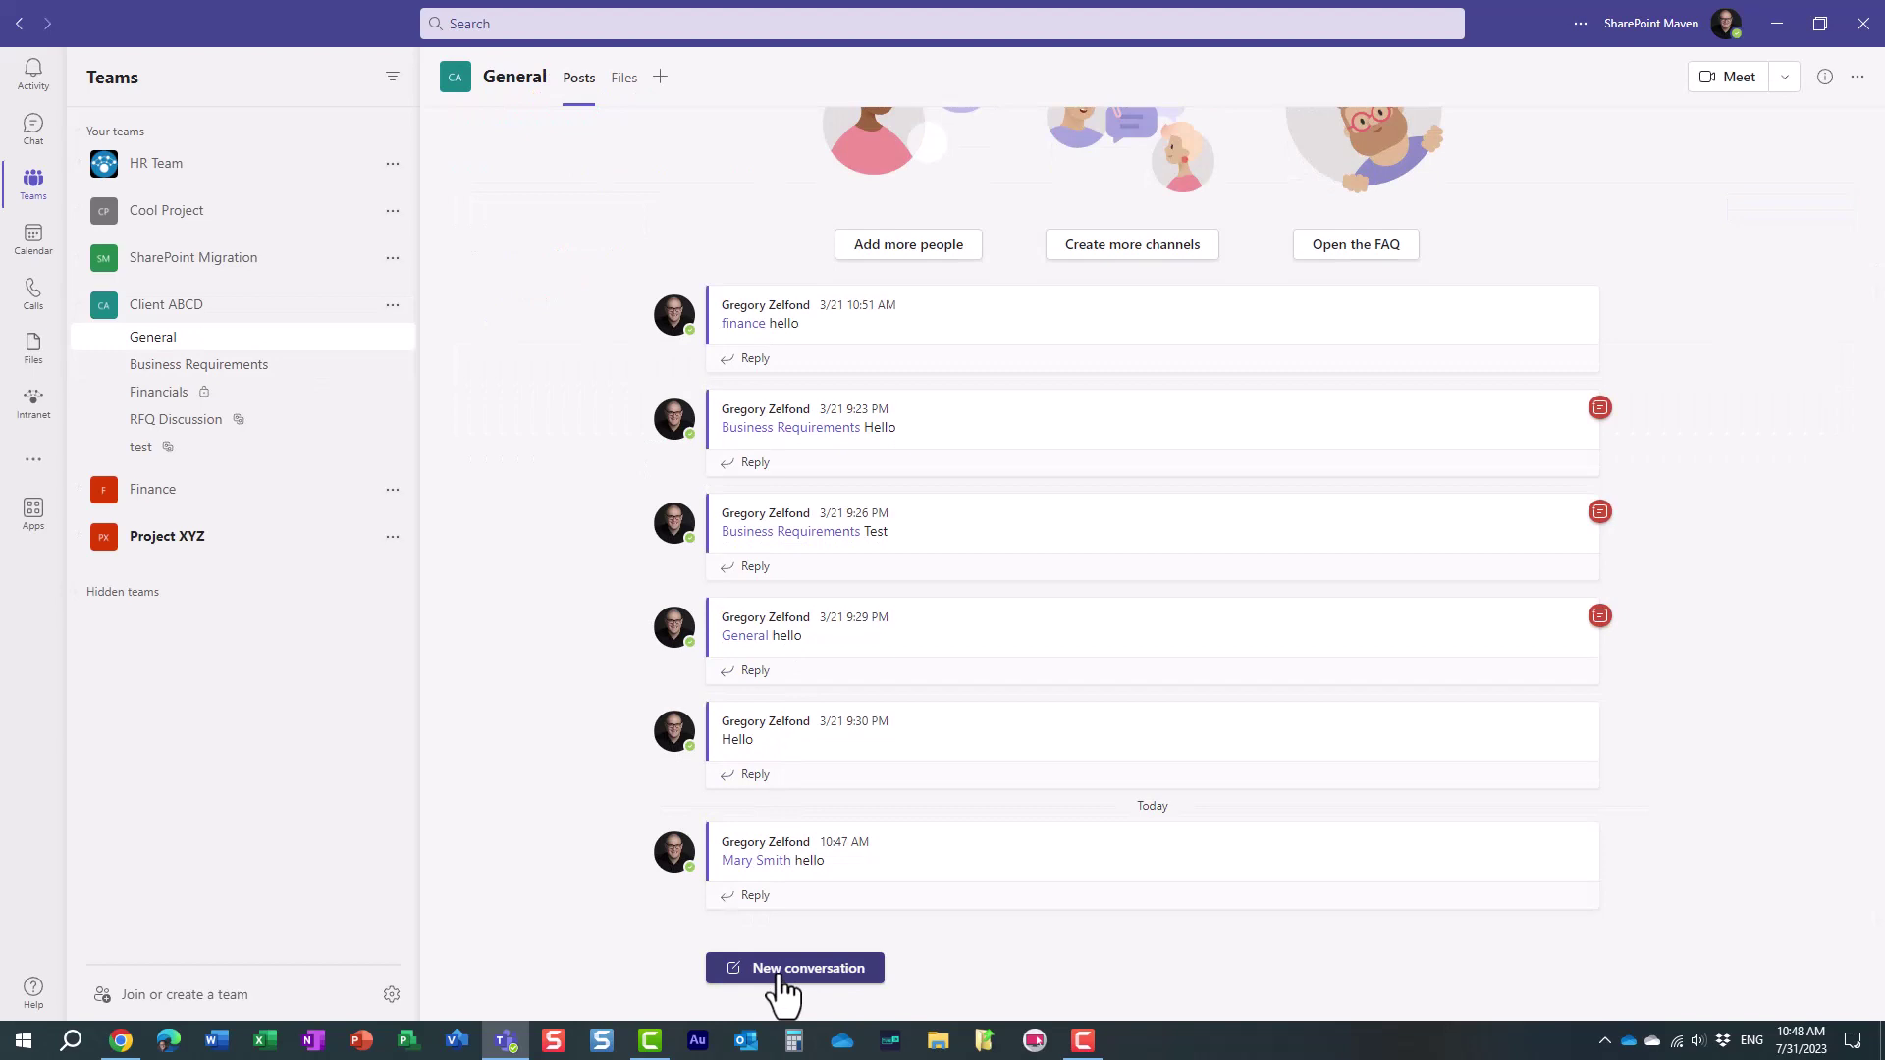
left_click(784, 972)
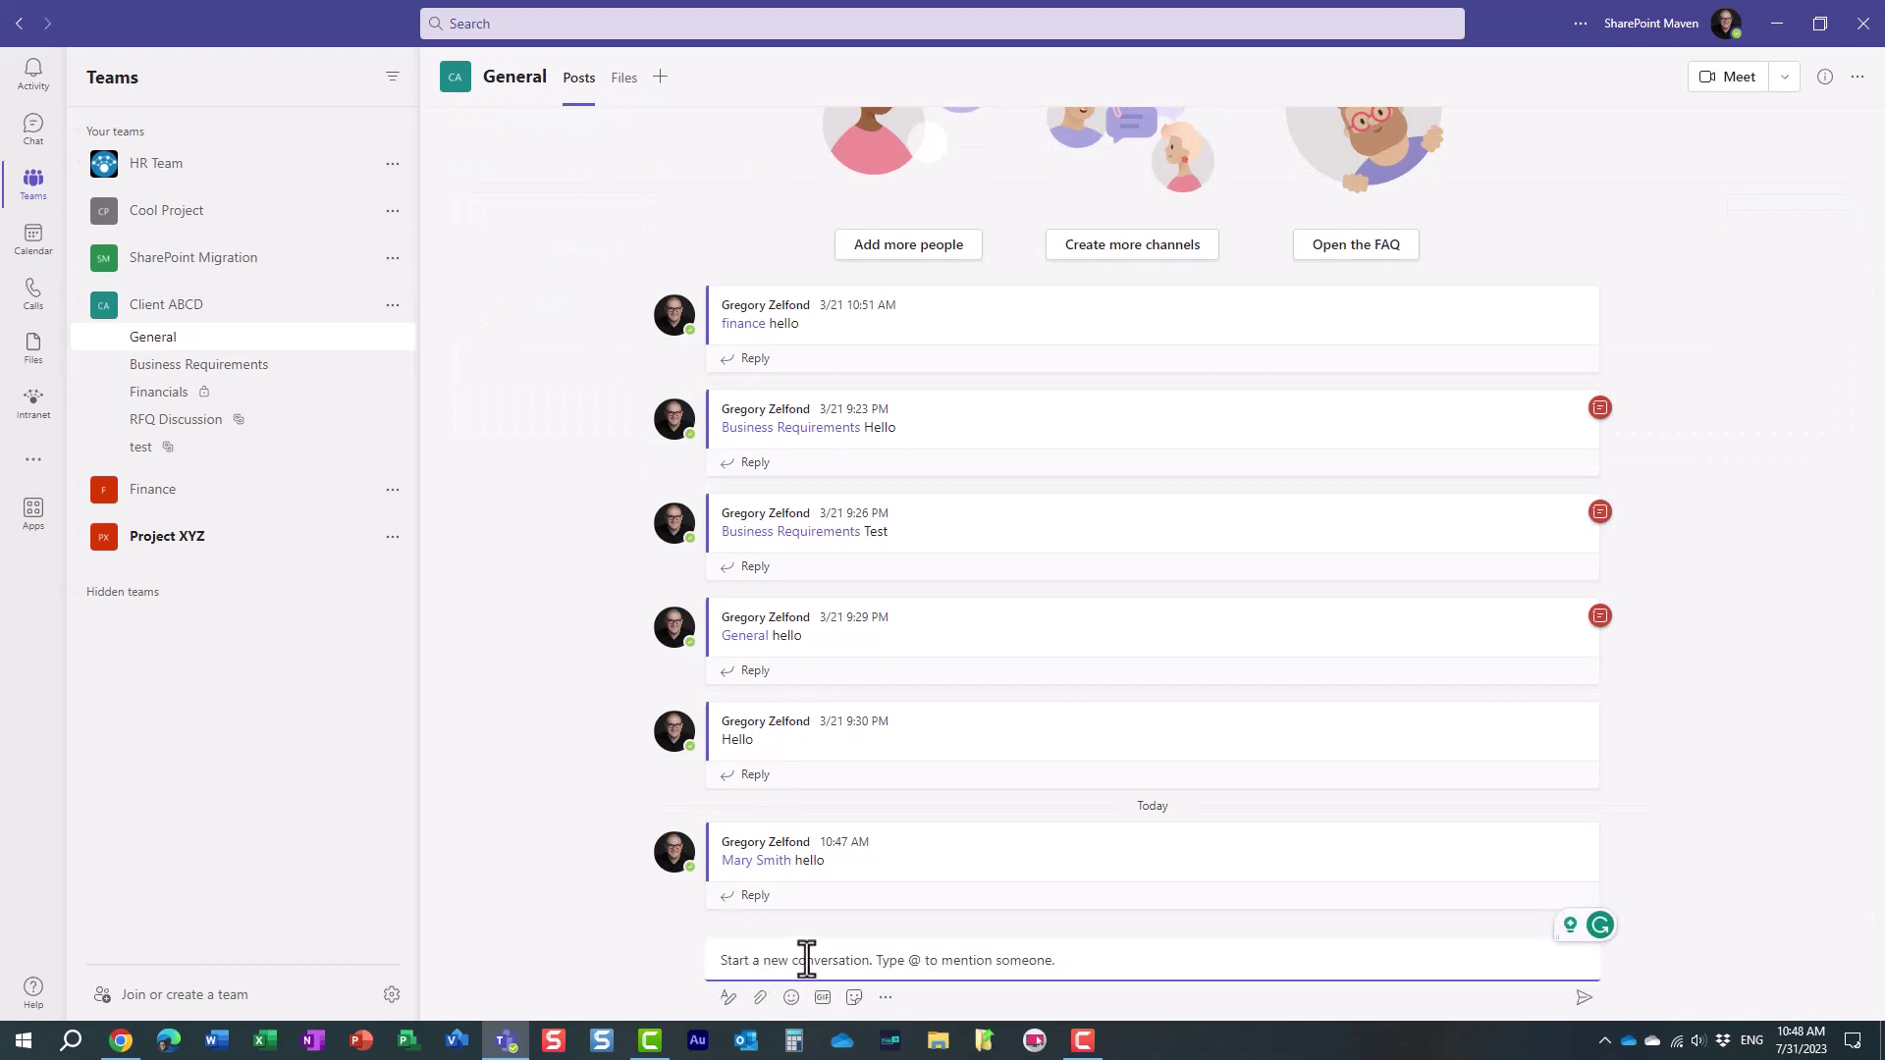
type("@")
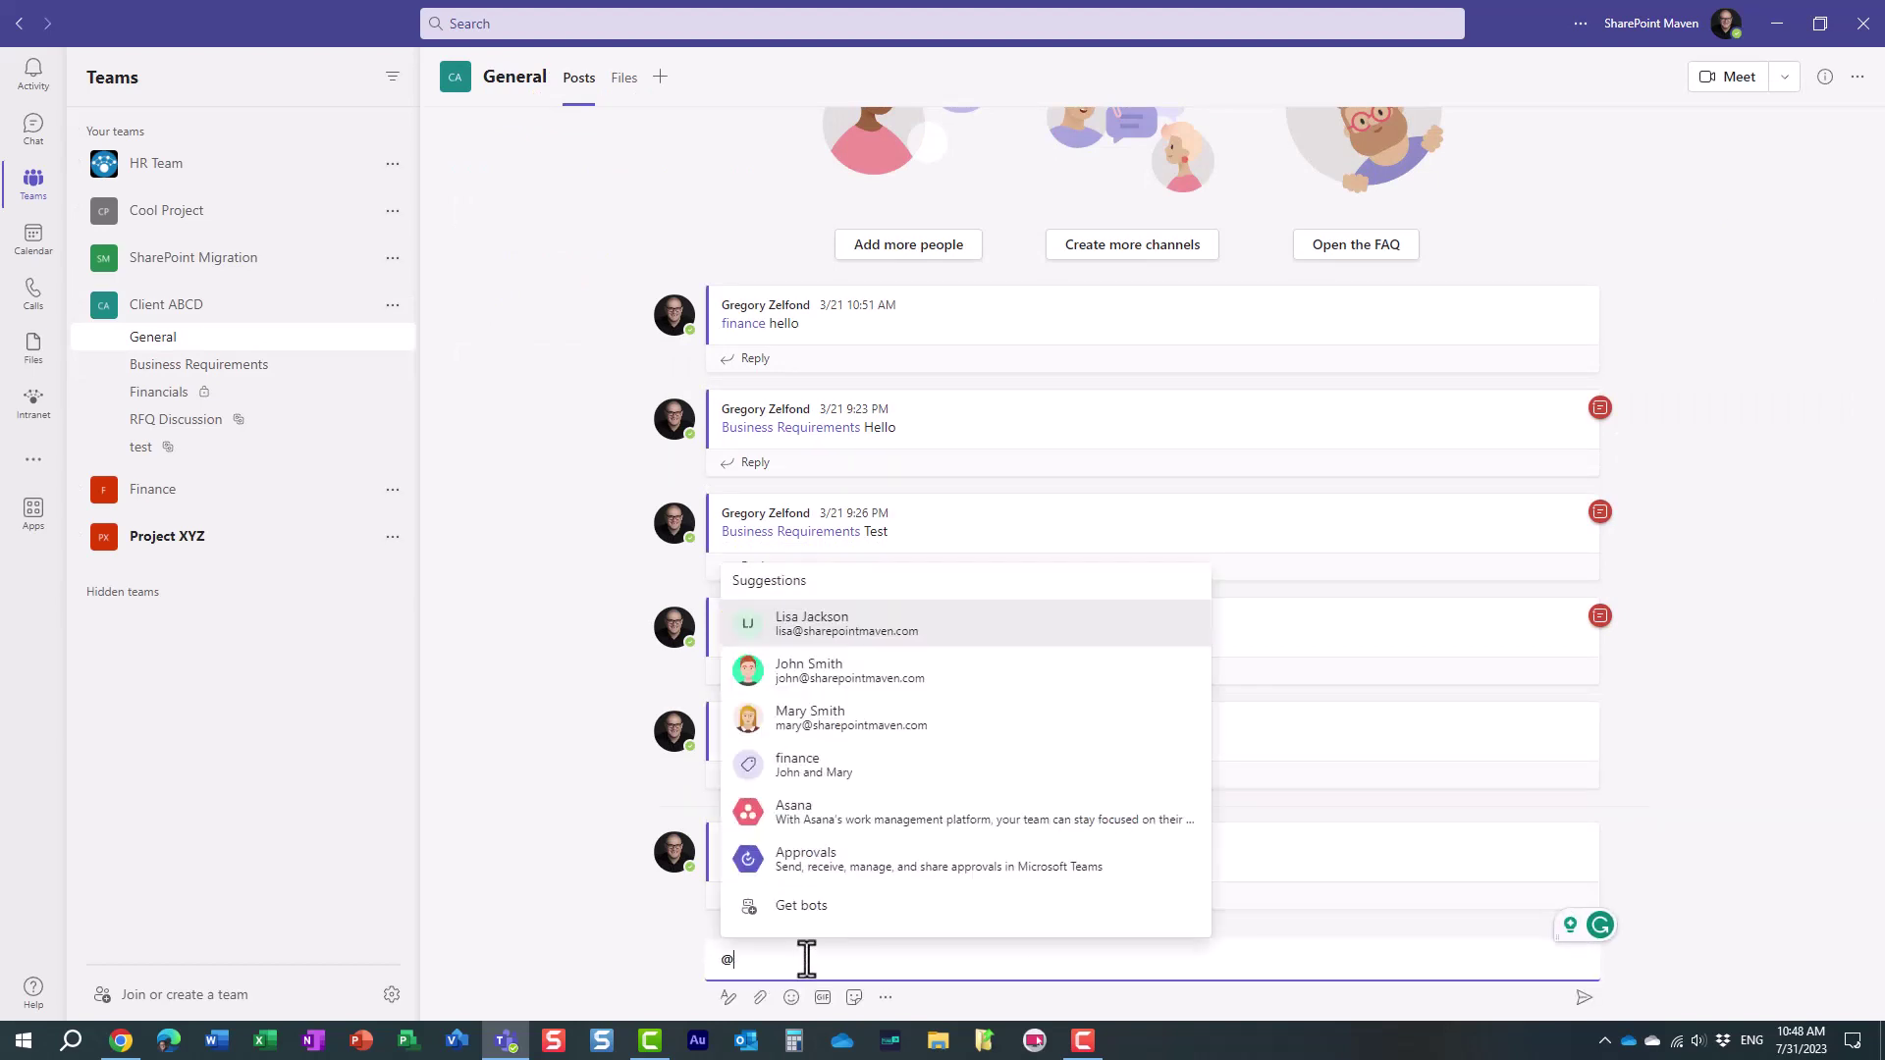
type("bus")
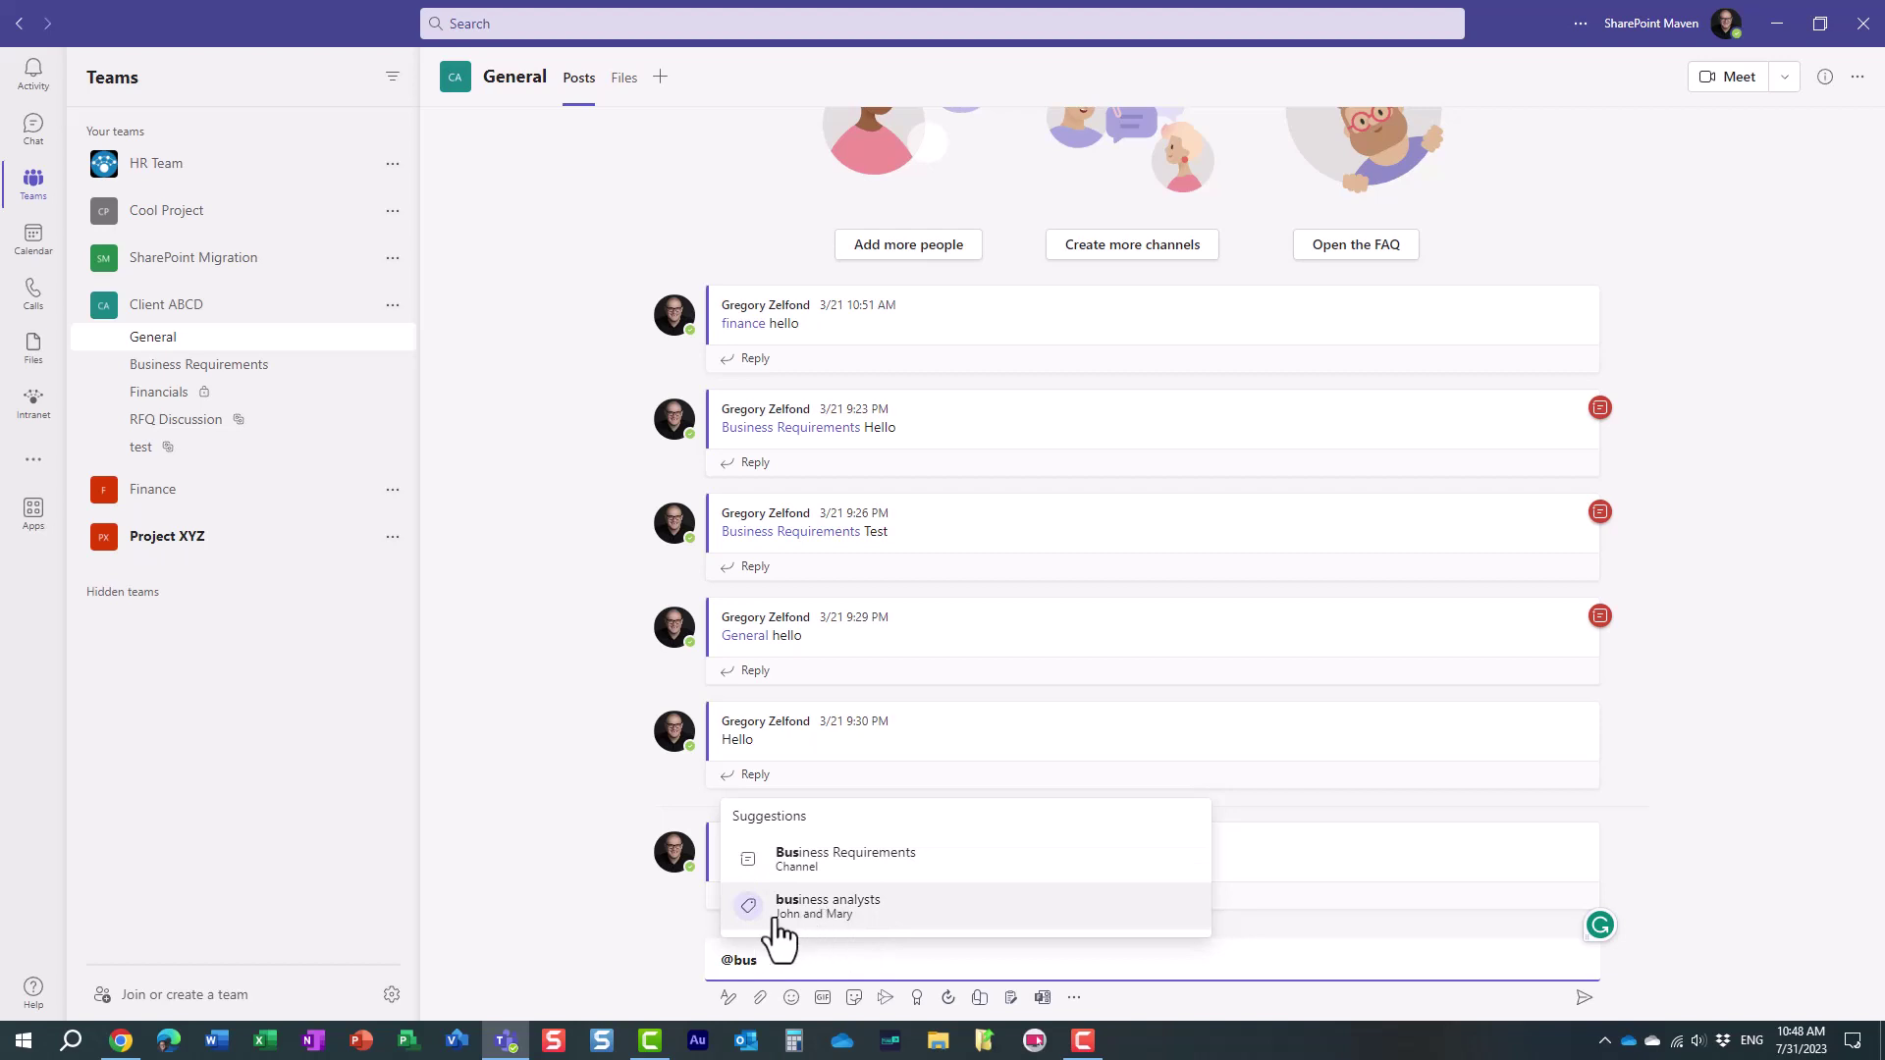
left_click(837, 921)
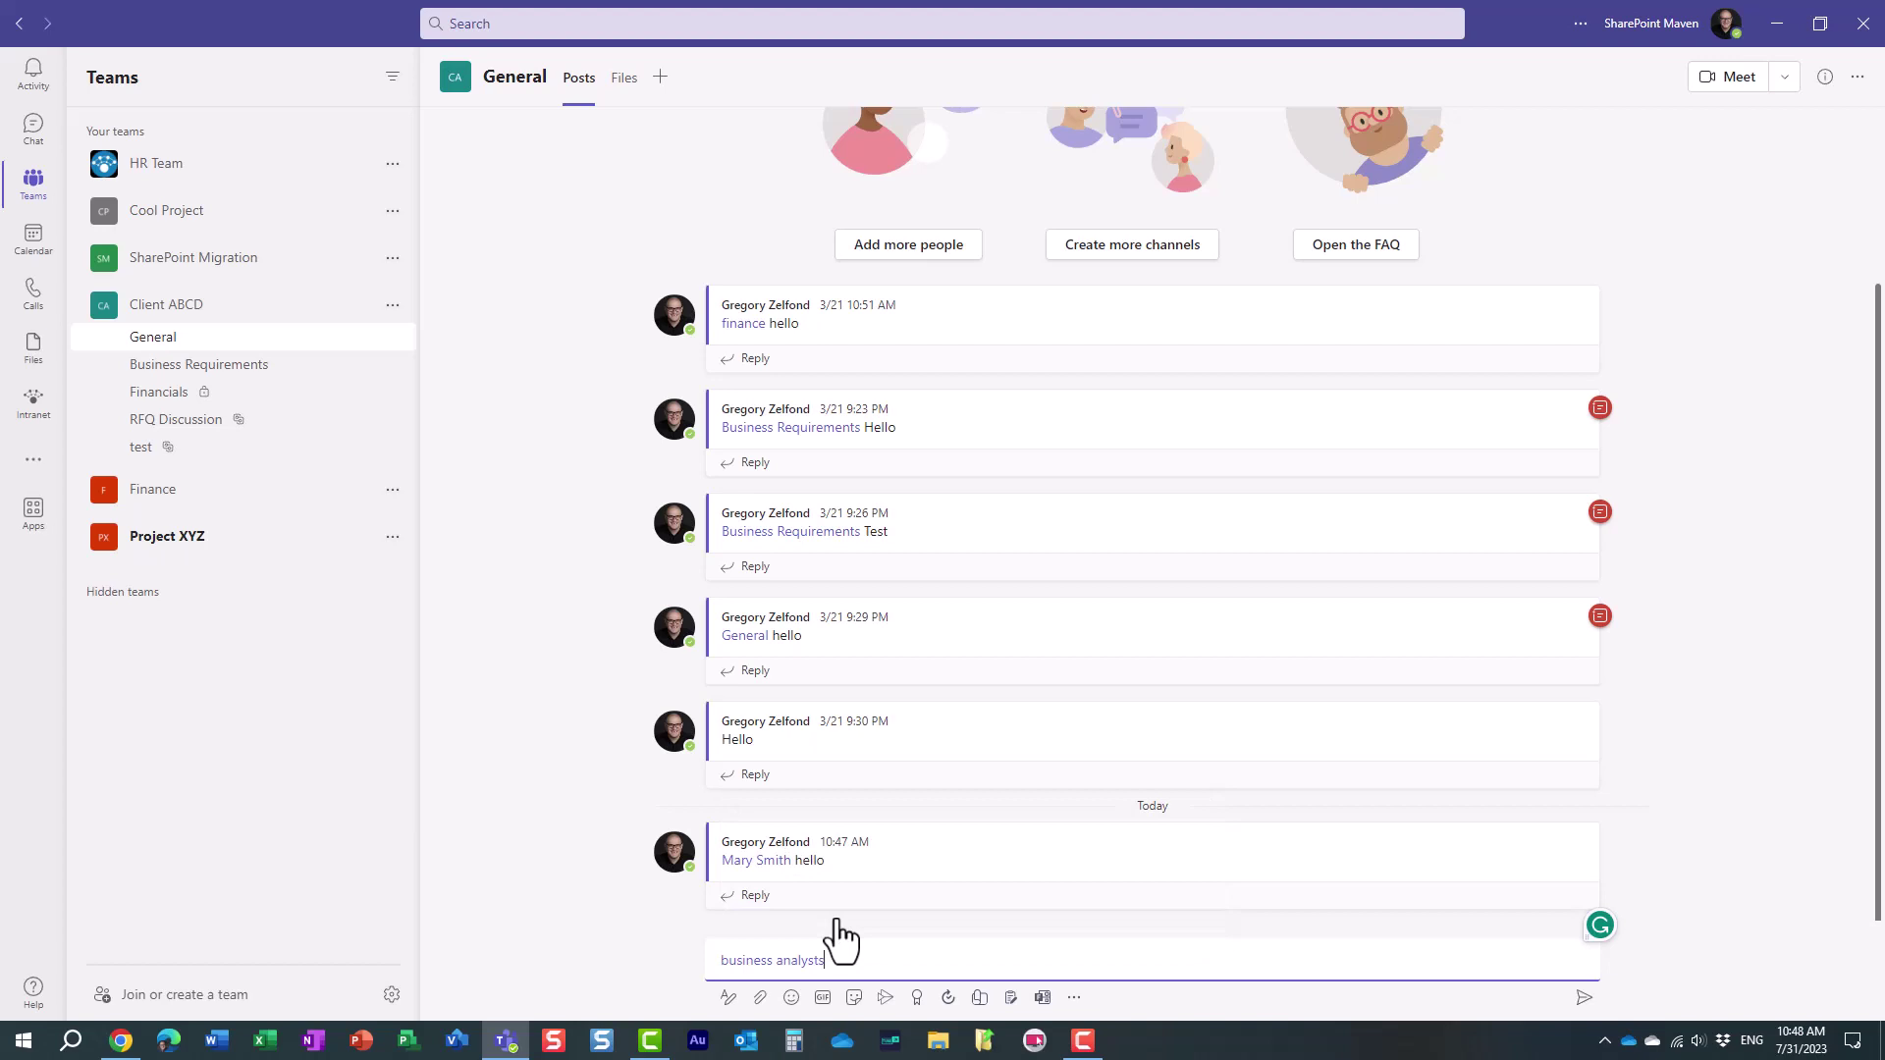
type("hello")
key("Return")
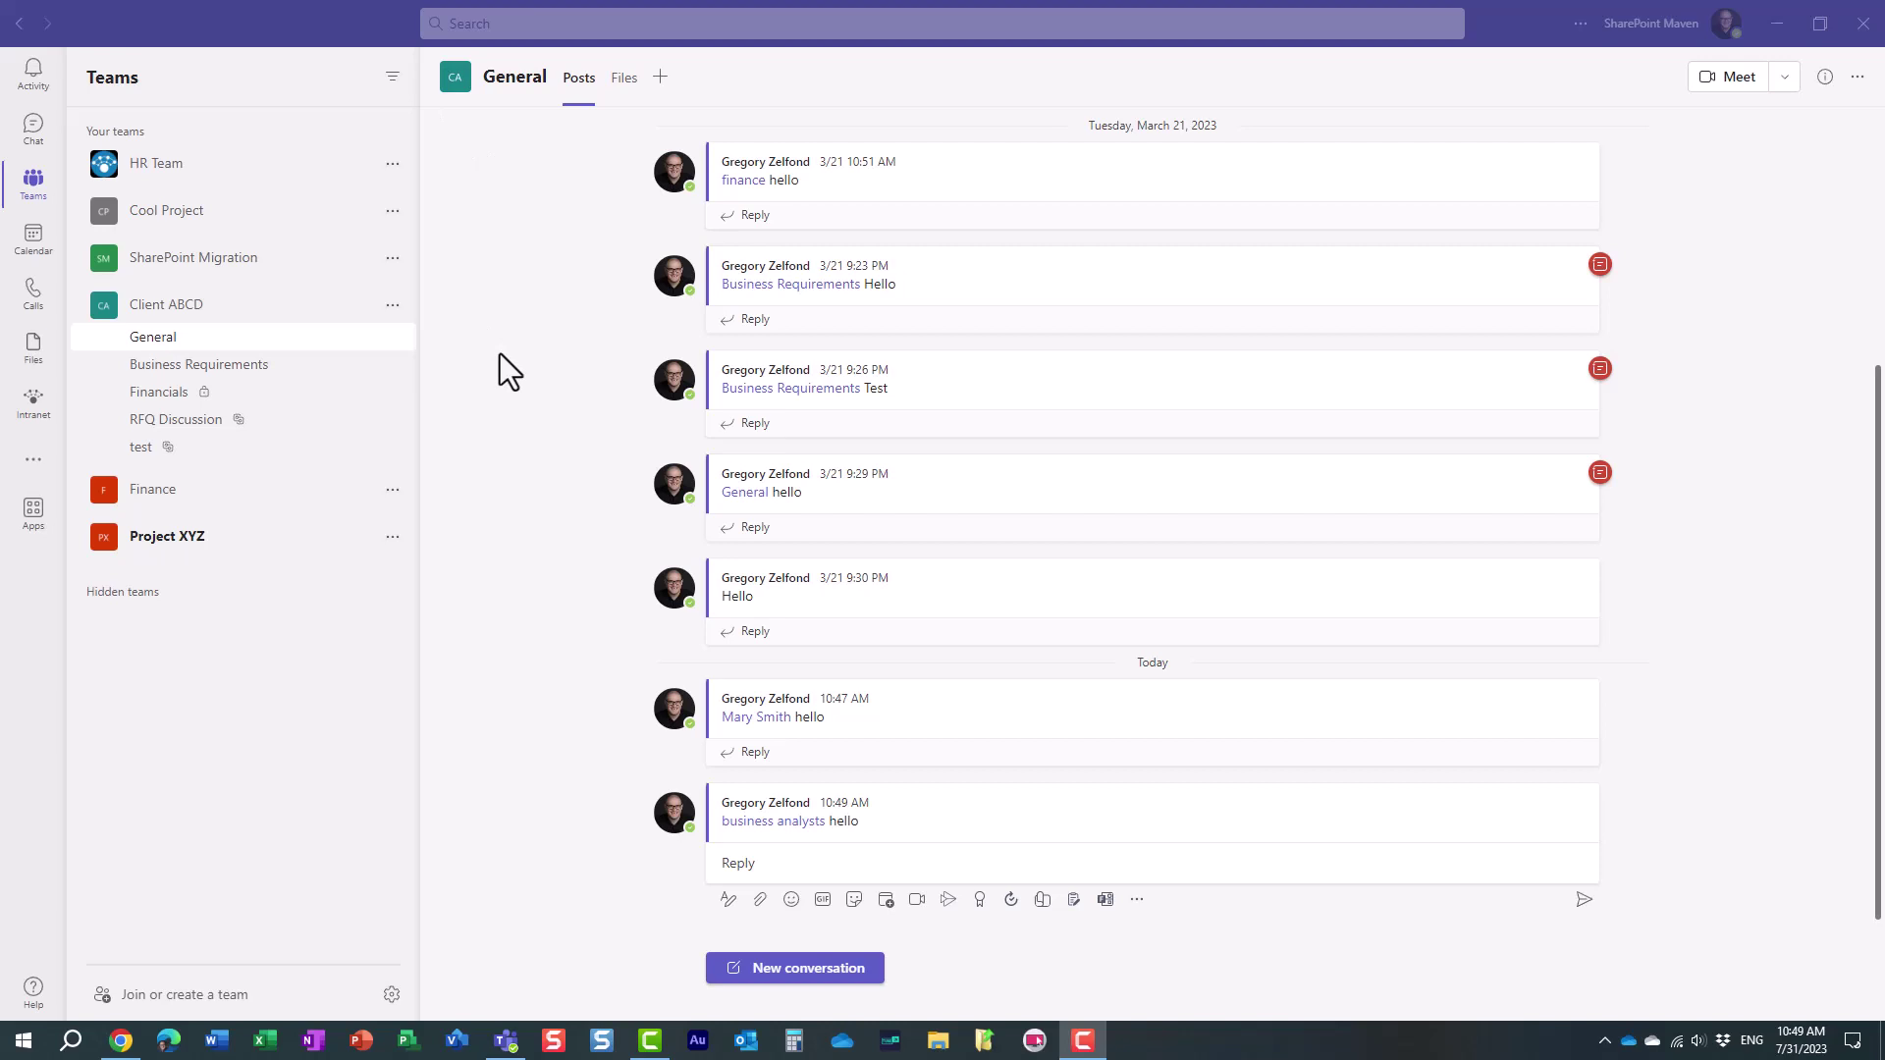
- In the Client ABCD team's settings, let tags be managed by team owners and members
left_click(393, 306)
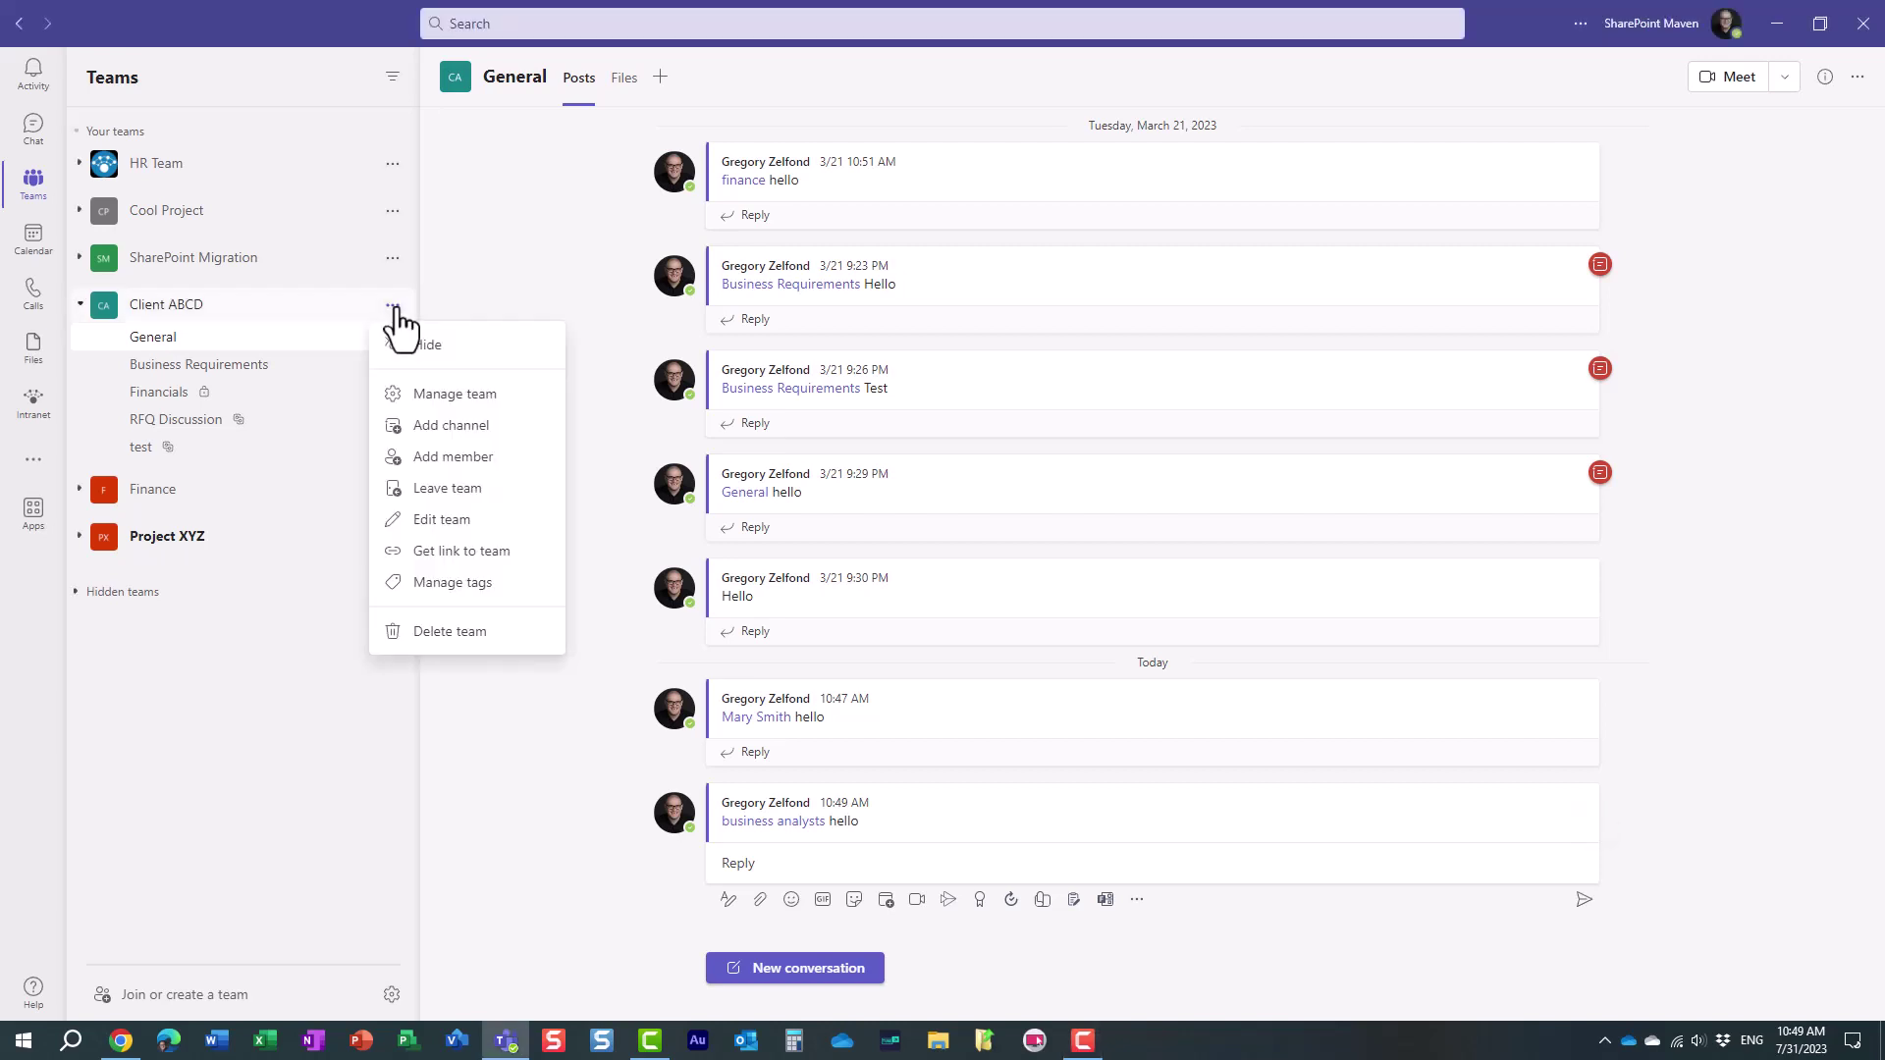
left_click(454, 394)
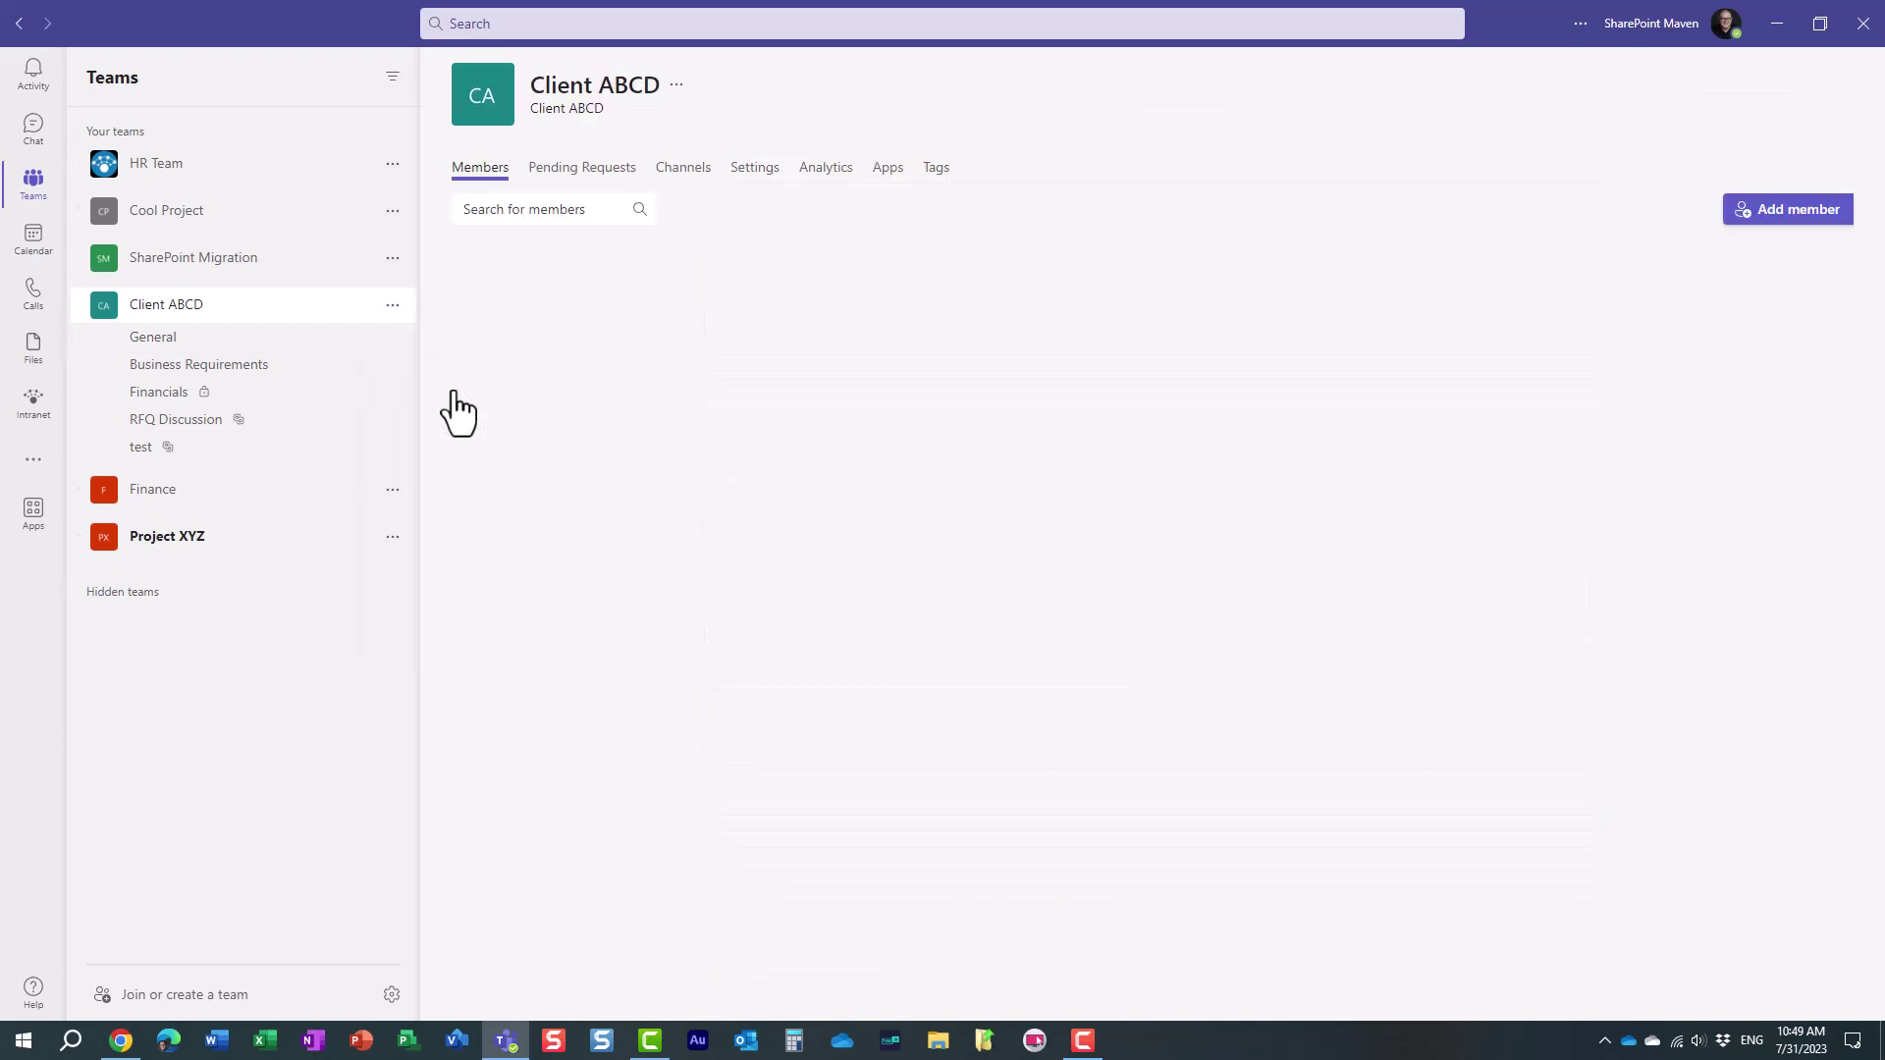
left_click(937, 175)
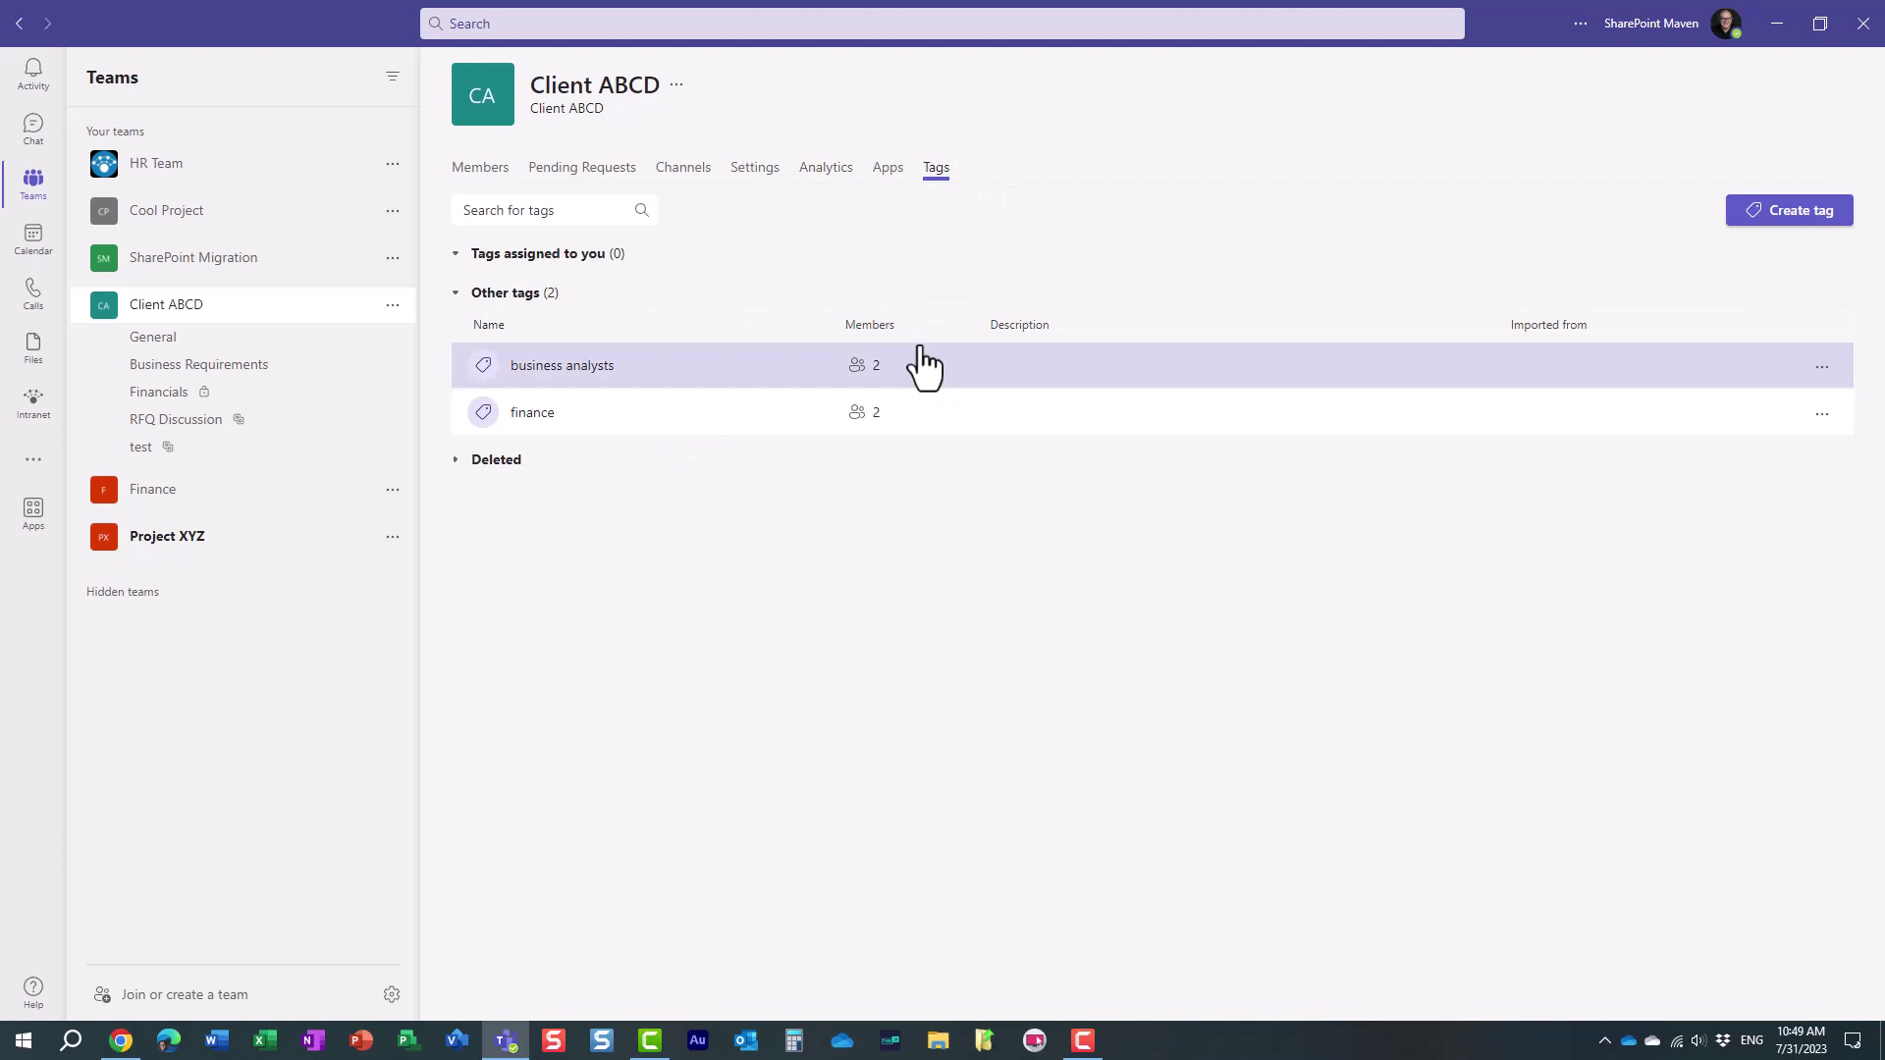
left_click(765, 169)
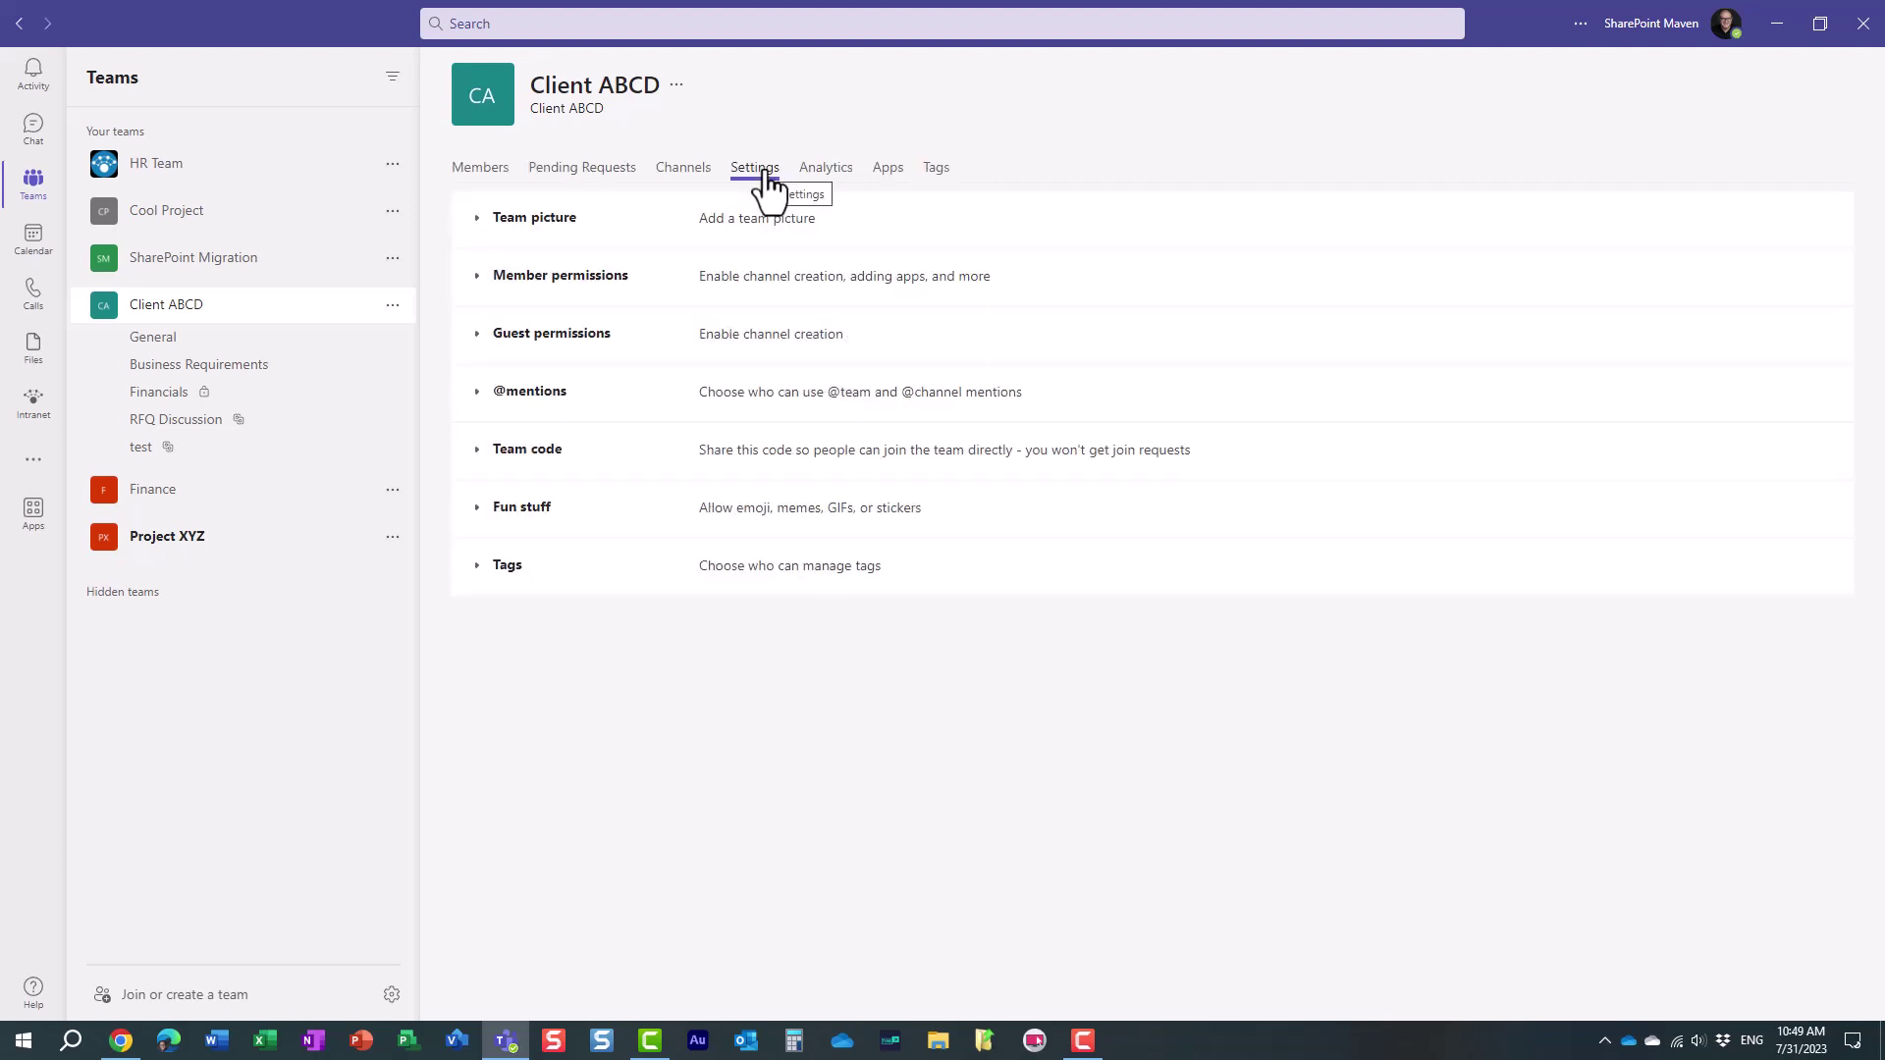
left_click(498, 570)
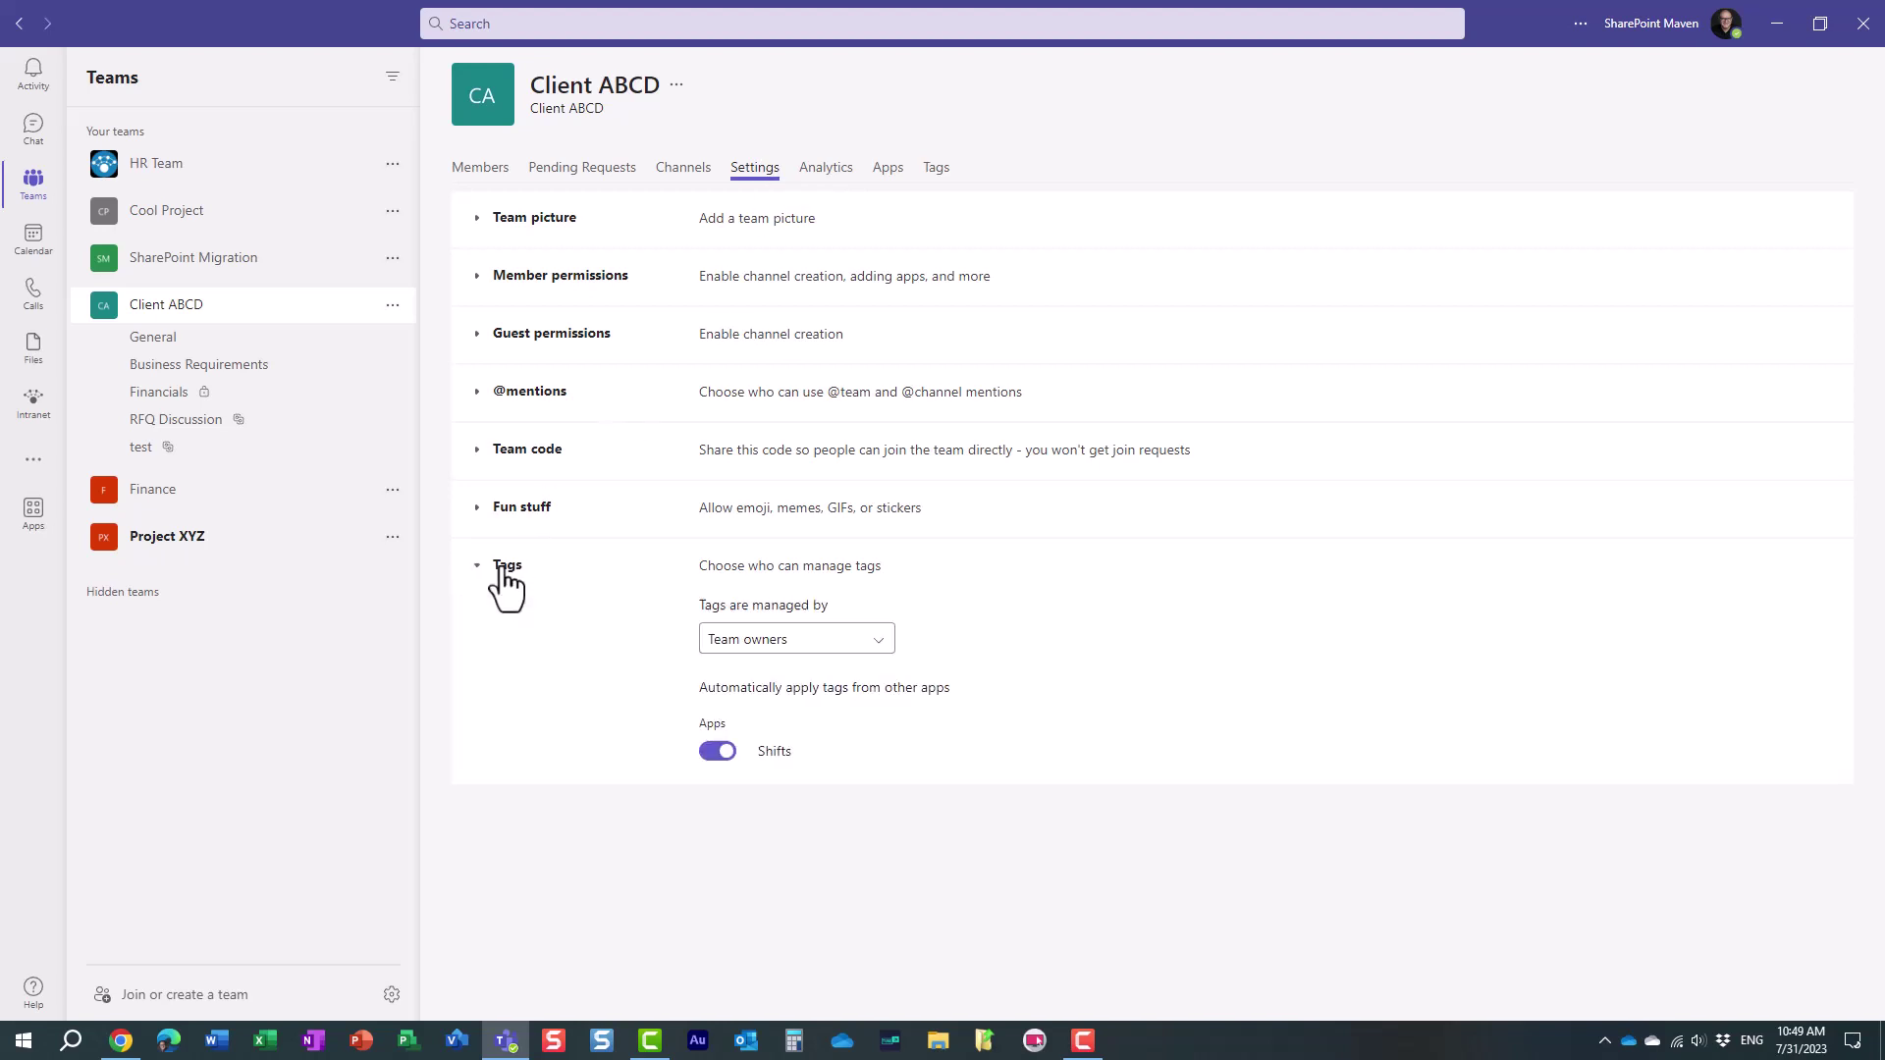
left_click(865, 652)
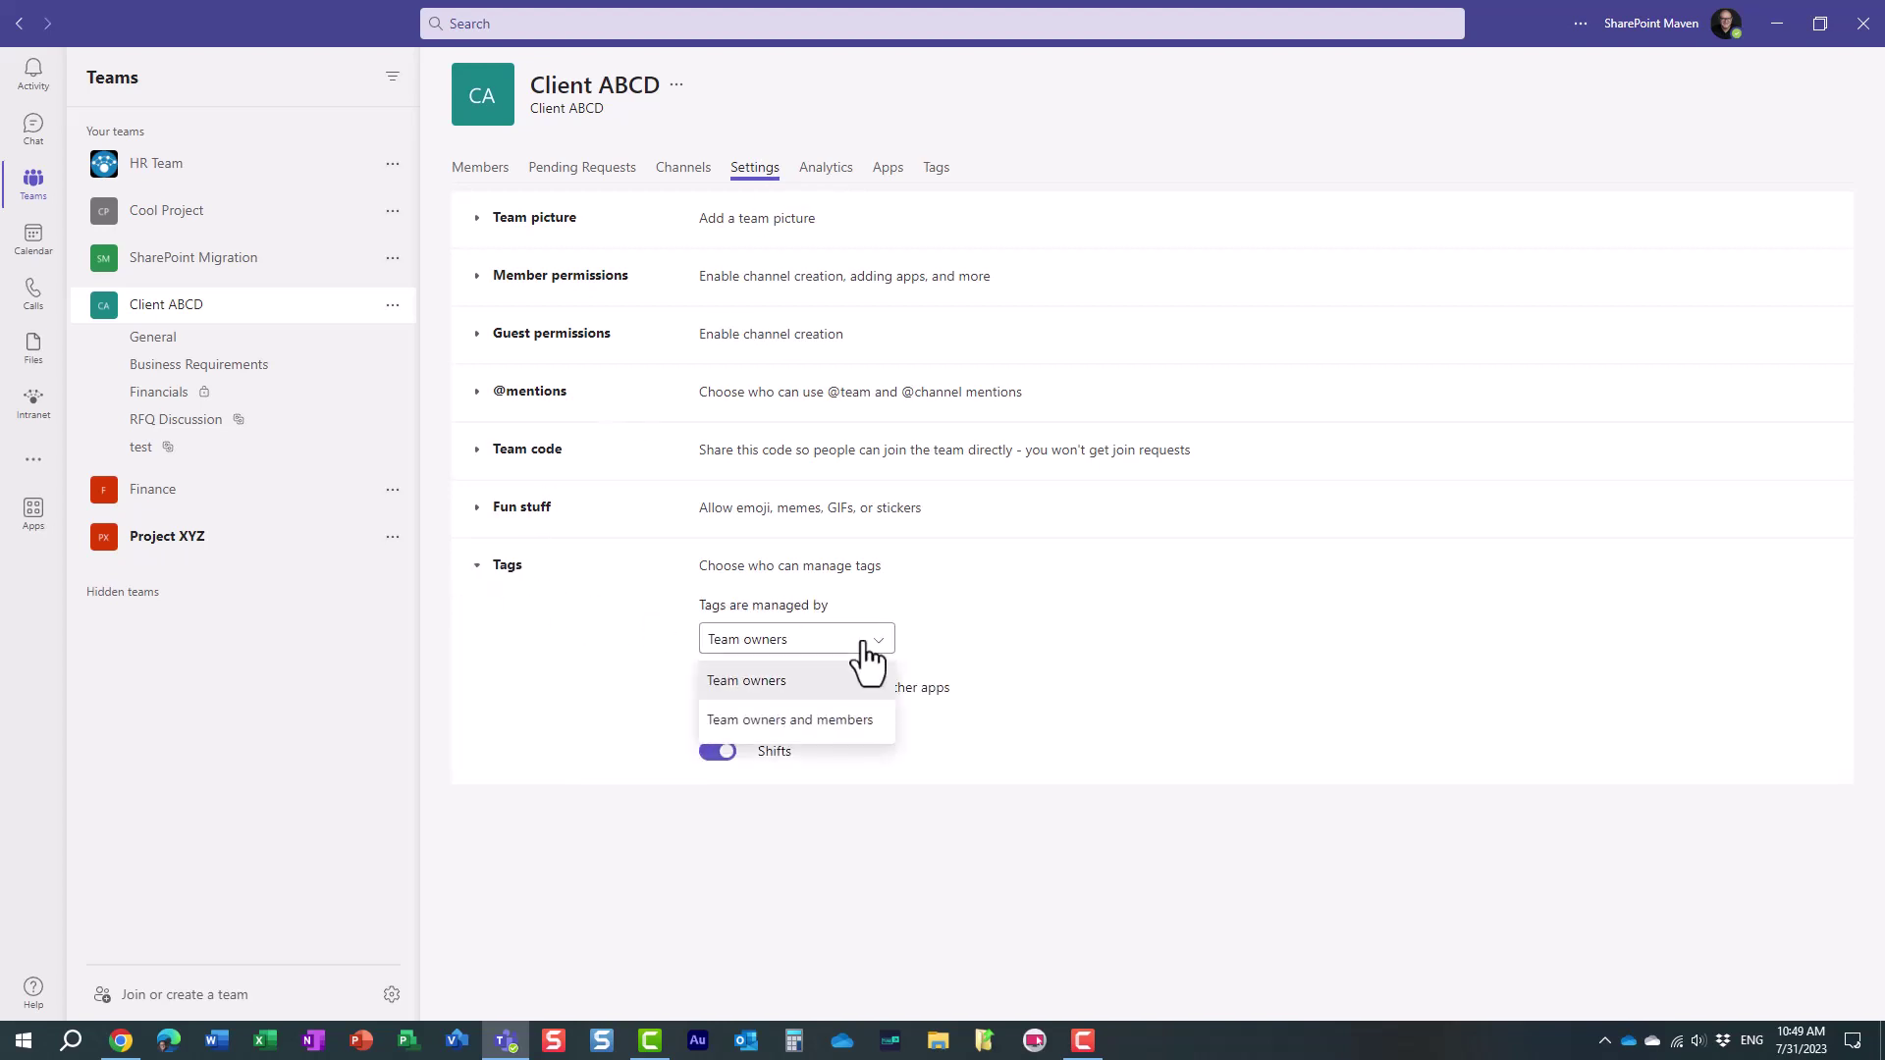
left_click(846, 719)
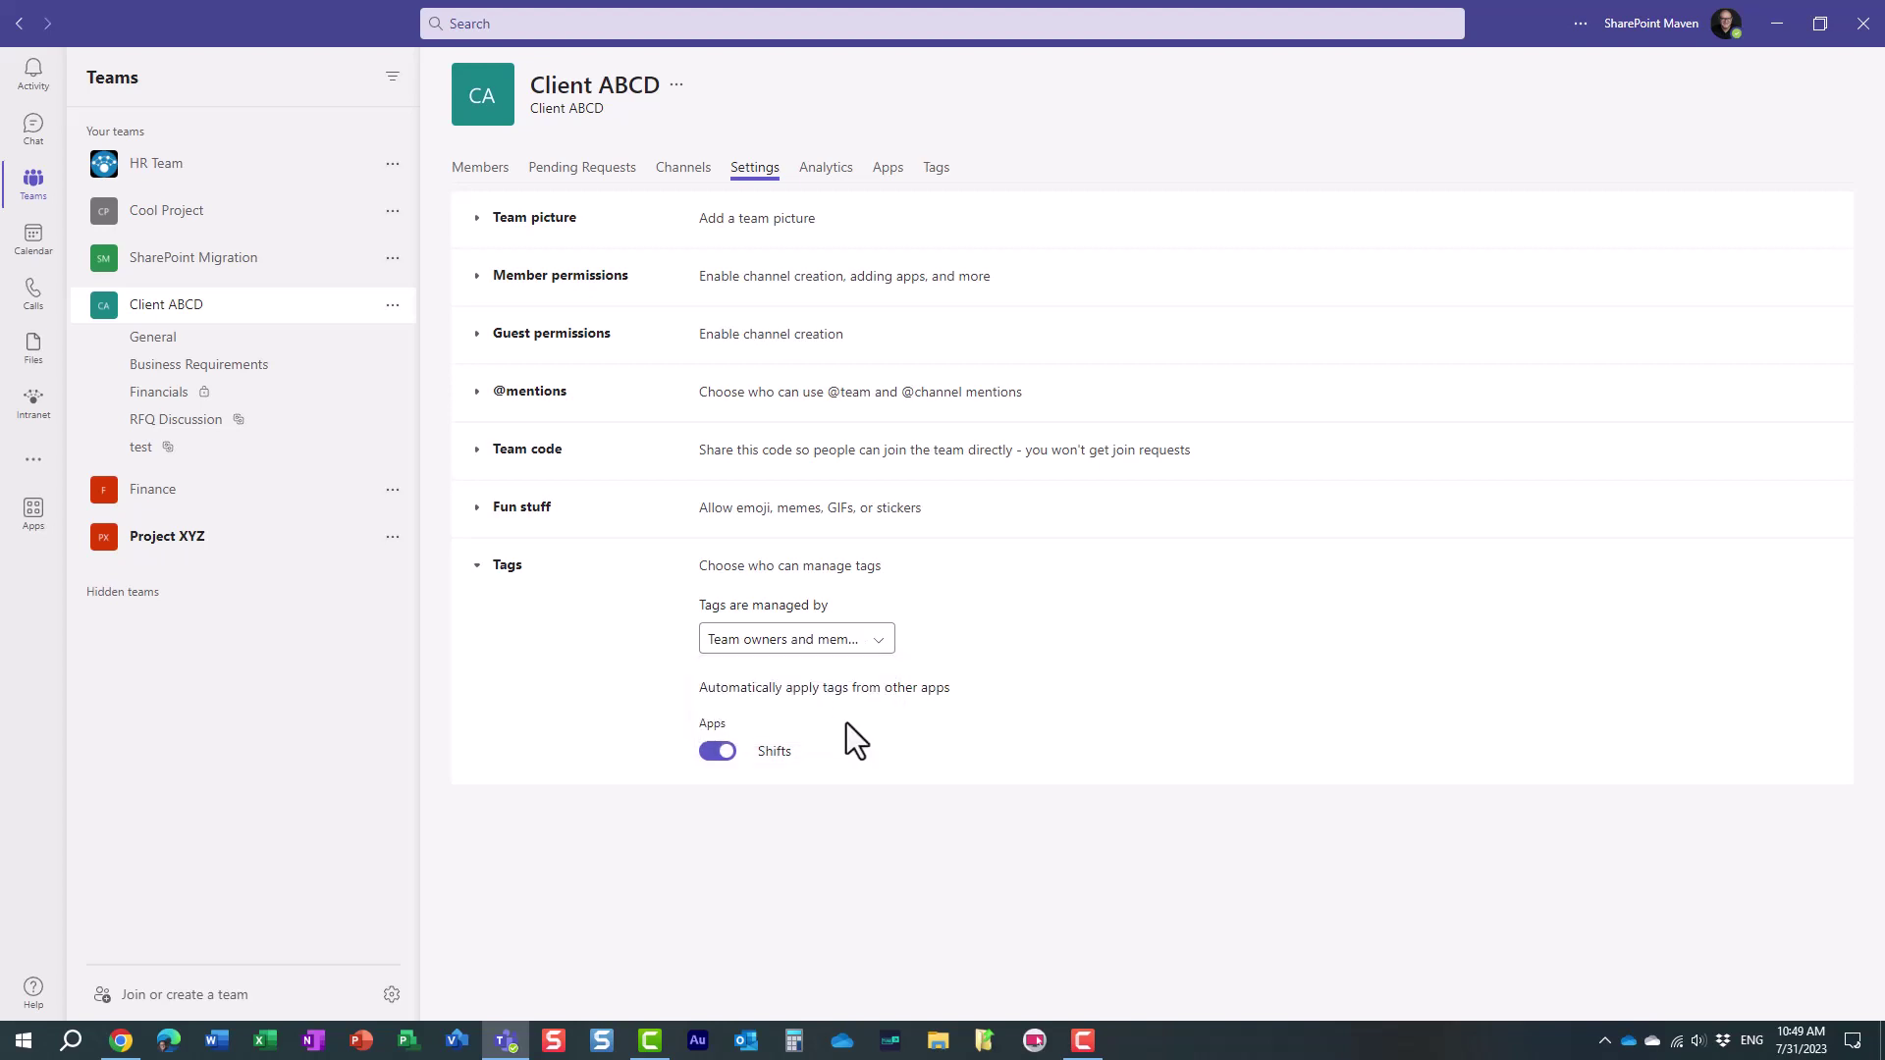